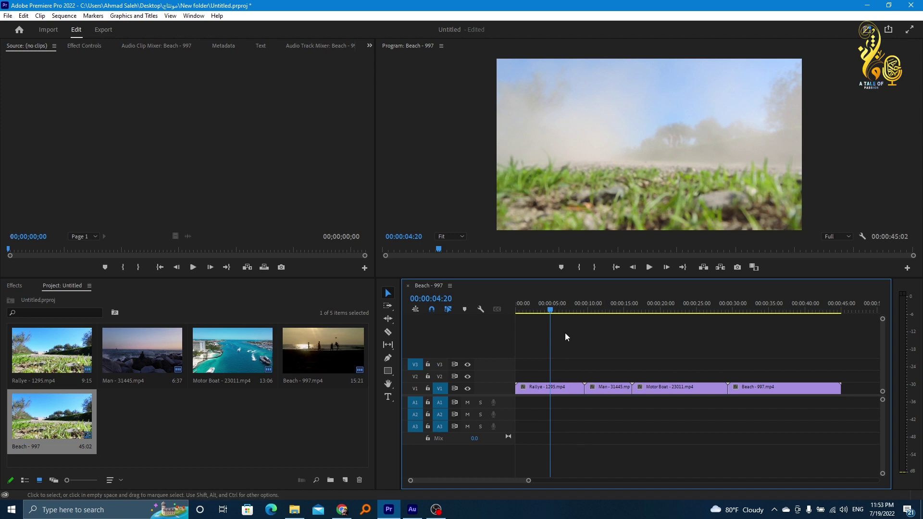
# Step: Scrub the Beach - 997 sequence from Rallye to Motor Boat and back, then bring File Explorer forward
pyautogui.moveTo(554, 311); pyautogui.dragTo(753, 313)
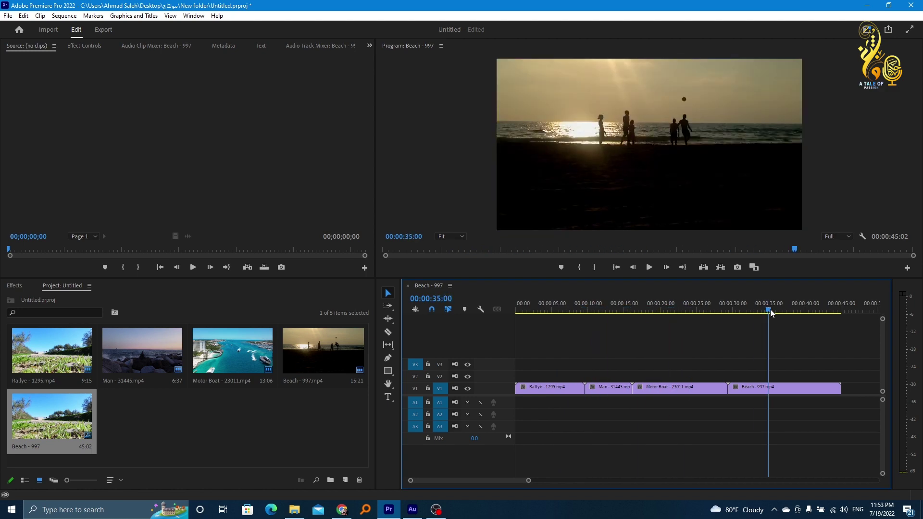
pyautogui.moveTo(753, 313); pyautogui.dragTo(568, 311)
pyautogui.click(295, 512)
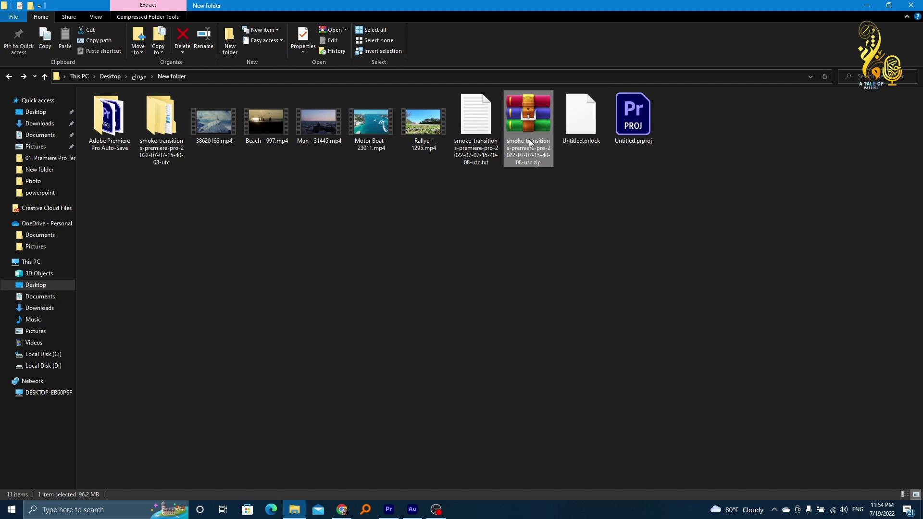
# Step: Go into smoke-transitions > 01. Premiere Pro Template and drag Smoke Transitions_1.prproj into Premiere Pro
pyautogui.click(522, 178)
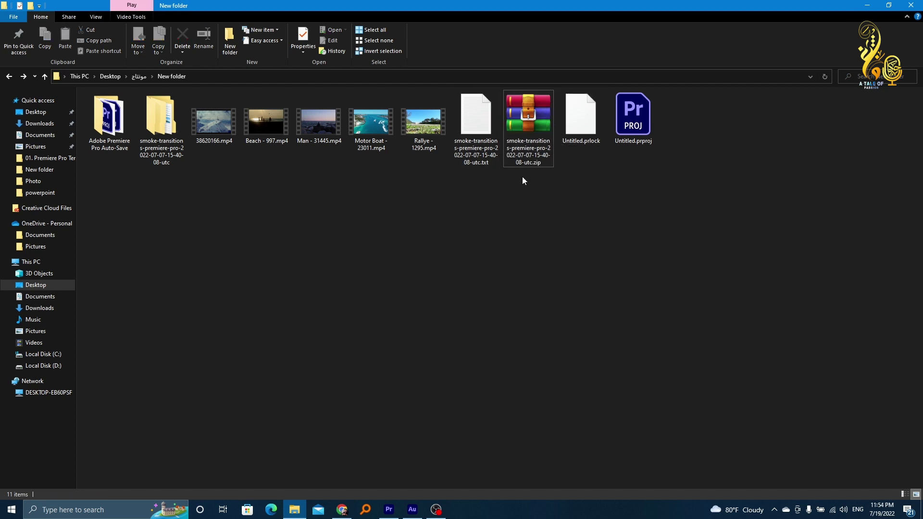
pyautogui.doubleClick(165, 145)
pyautogui.click(120, 124)
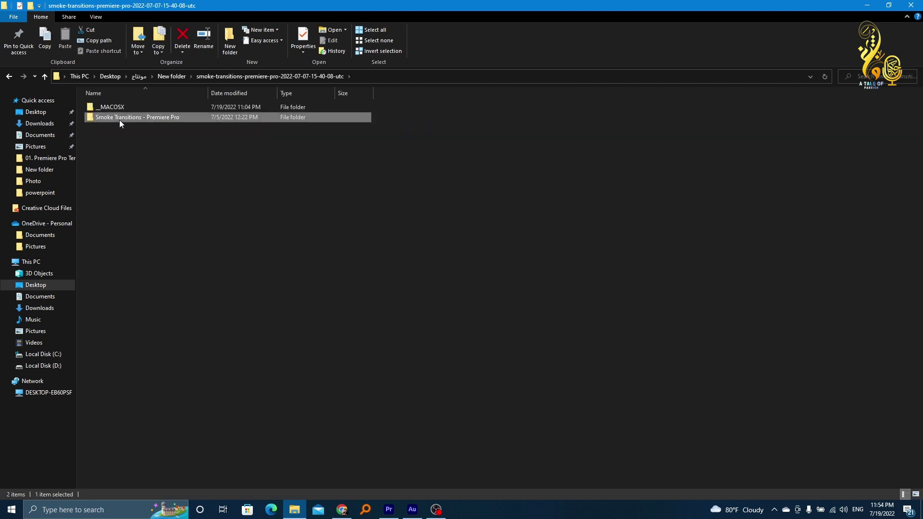
pyautogui.doubleClick(121, 118)
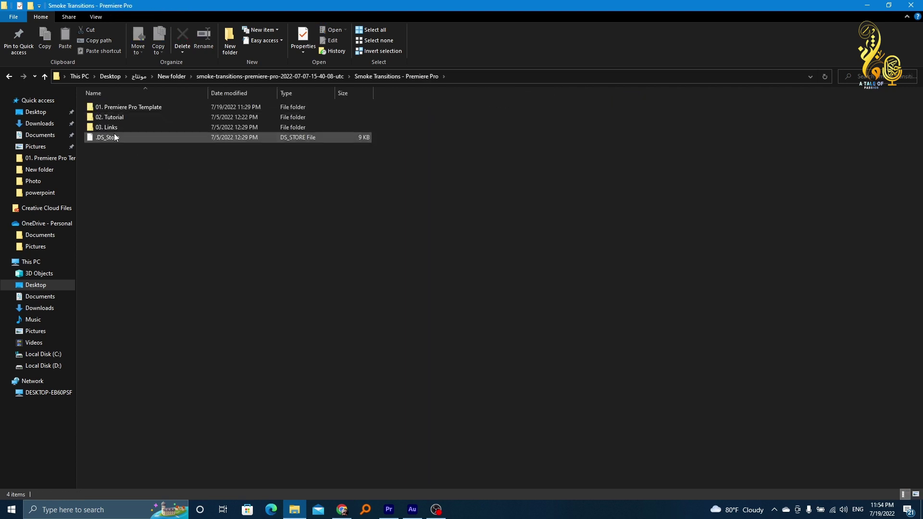
pyautogui.moveTo(123, 108)
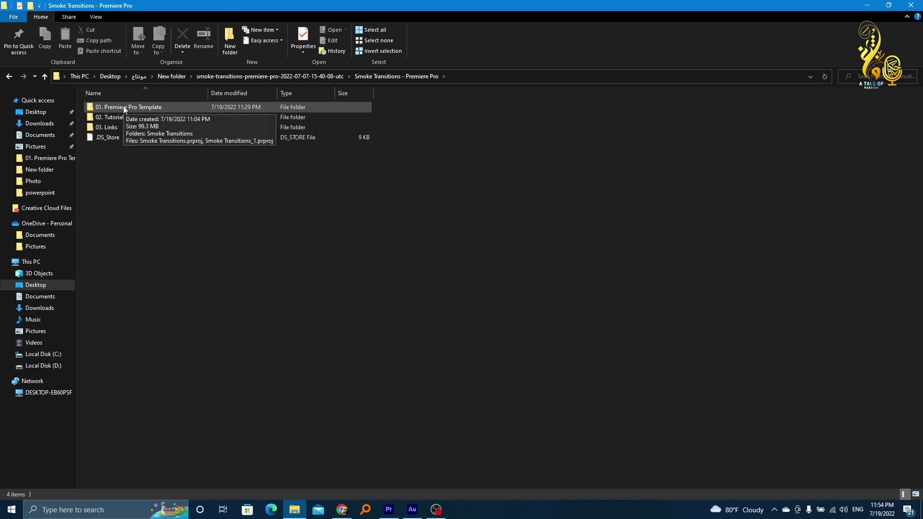
pyautogui.doubleClick(123, 107)
pyautogui.click(126, 129)
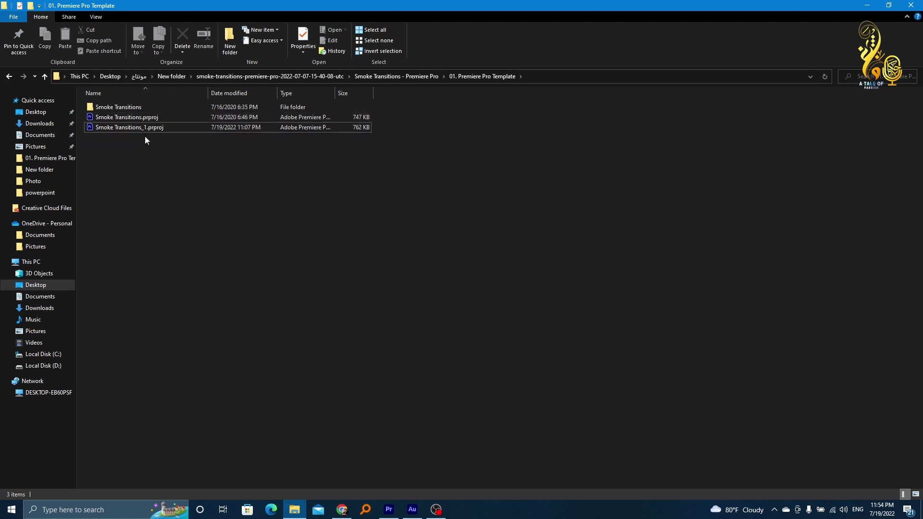
pyautogui.moveTo(117, 129)
pyautogui.mouseDown()
pyautogui.moveTo(390, 509)
pyautogui.moveTo(267, 430)
pyautogui.mouseUp()
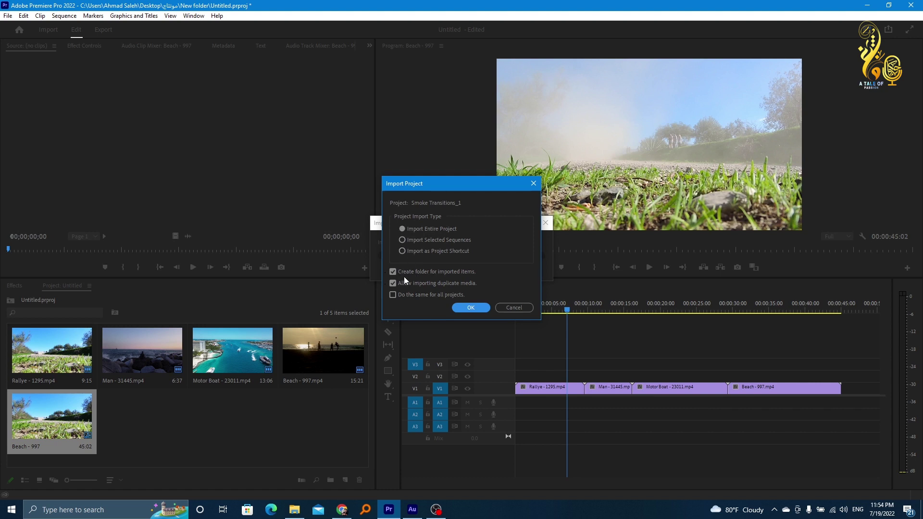
# Step: Confirm the Import Project dialog with Import Entire Project checked
pyautogui.click(471, 307)
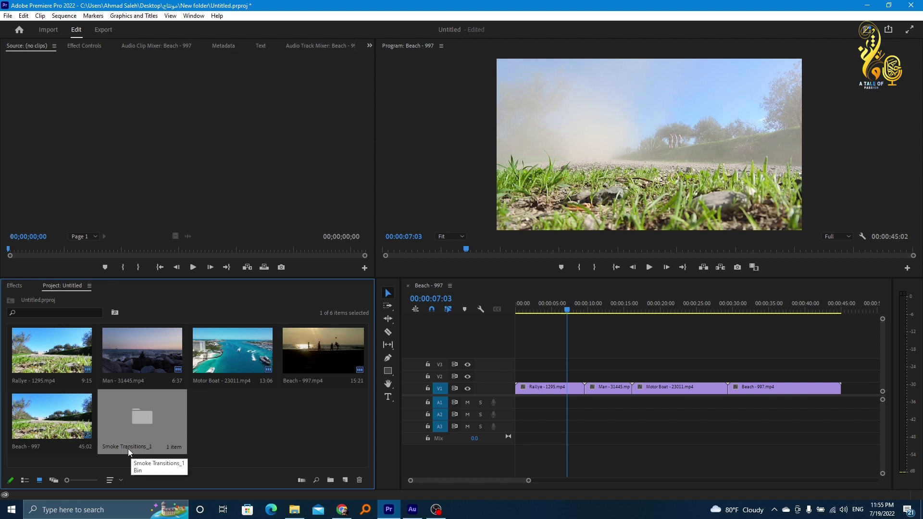
# Step: Open Smoke Transitions_1 > Smoke Ttransitions, look over its folders, and open the 1-20 bin
pyautogui.doubleClick(153, 409)
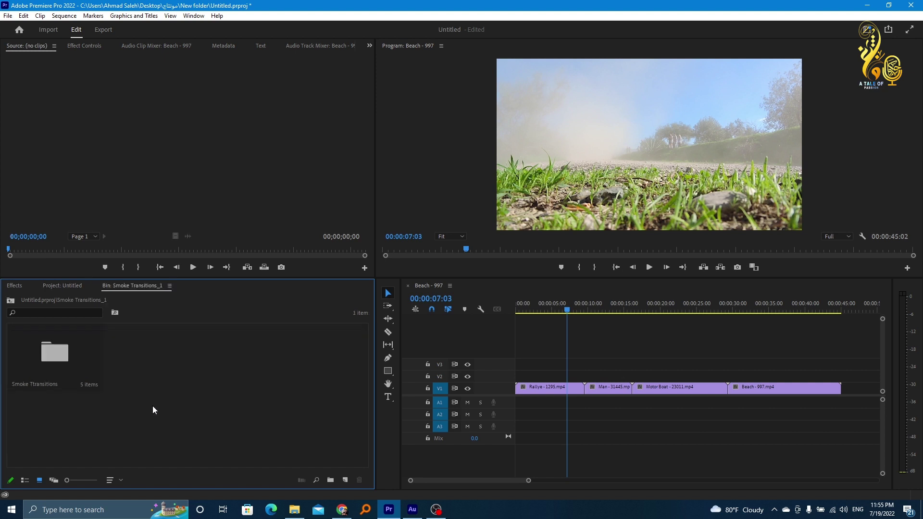
pyautogui.doubleClick(74, 351)
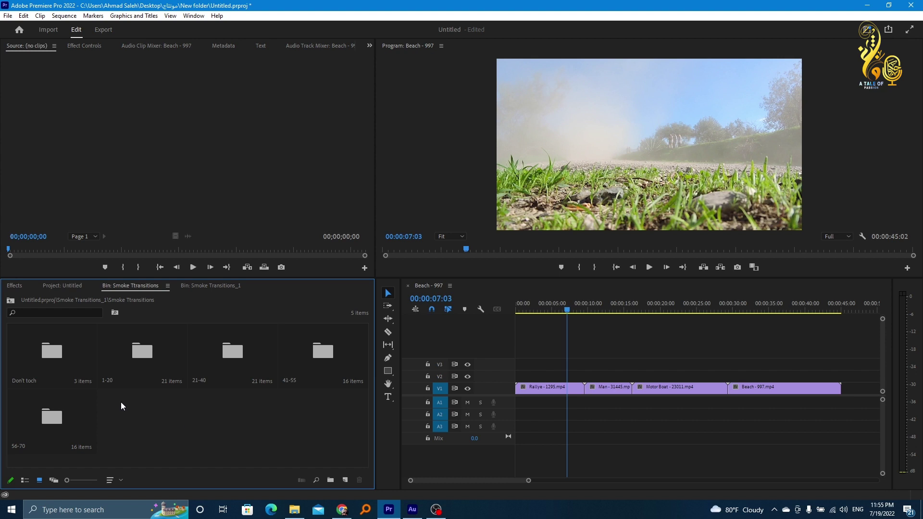
pyautogui.click(41, 368)
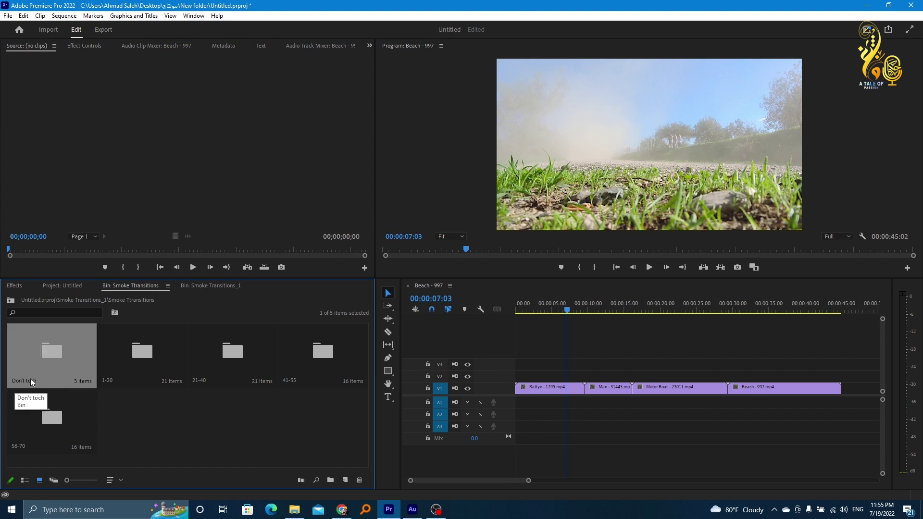
pyautogui.click(140, 373)
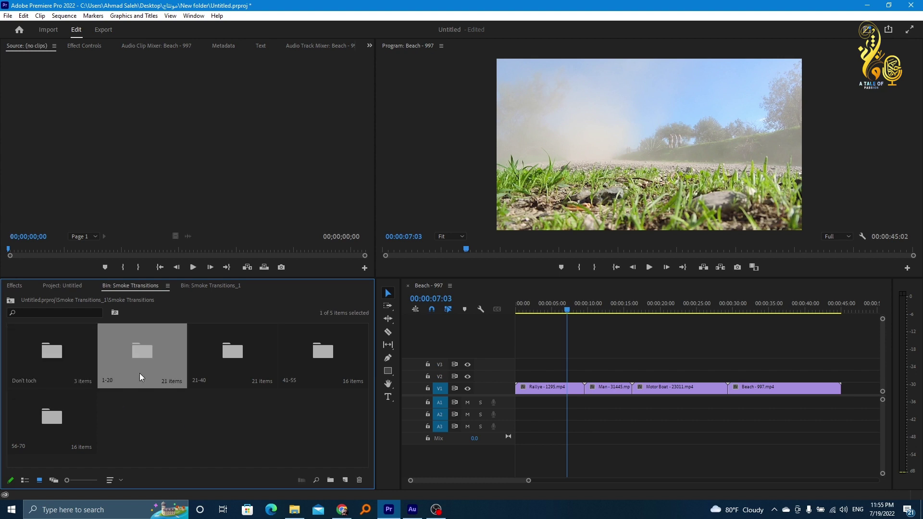
pyautogui.click(218, 366)
pyautogui.click(317, 368)
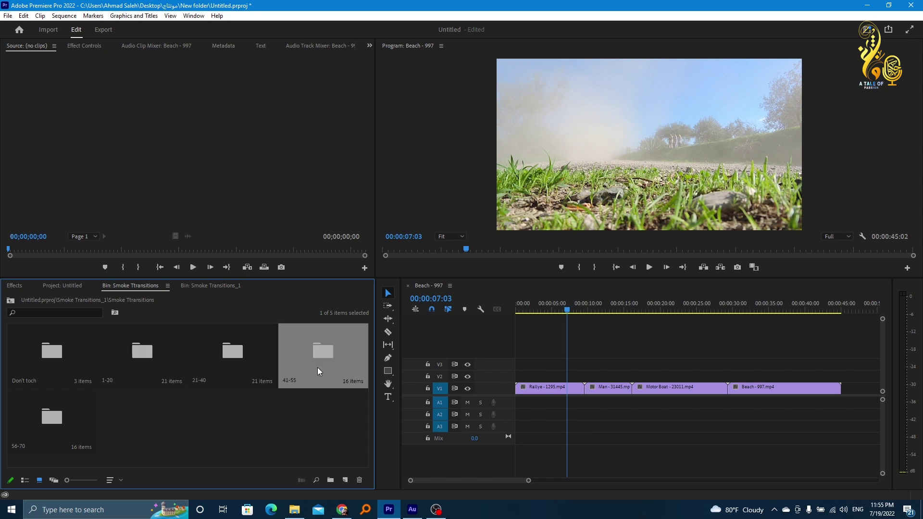
pyautogui.click(23, 442)
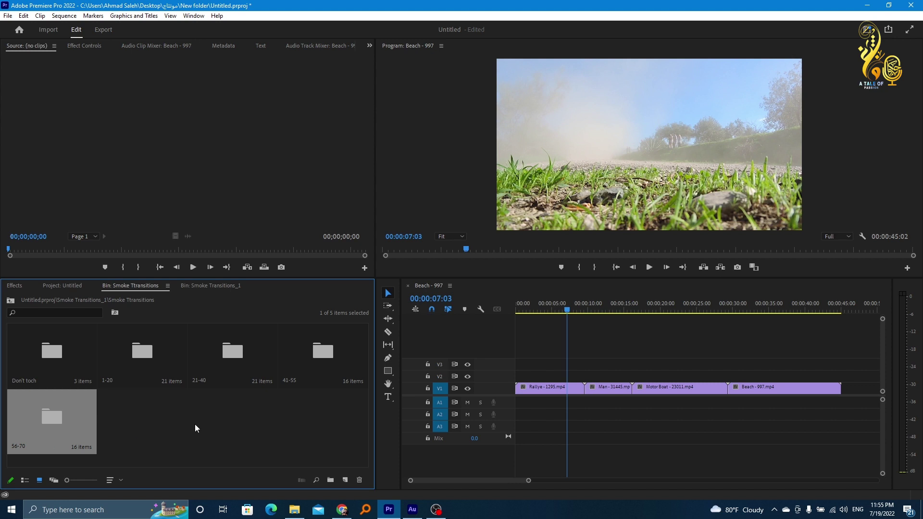
pyautogui.click(143, 366)
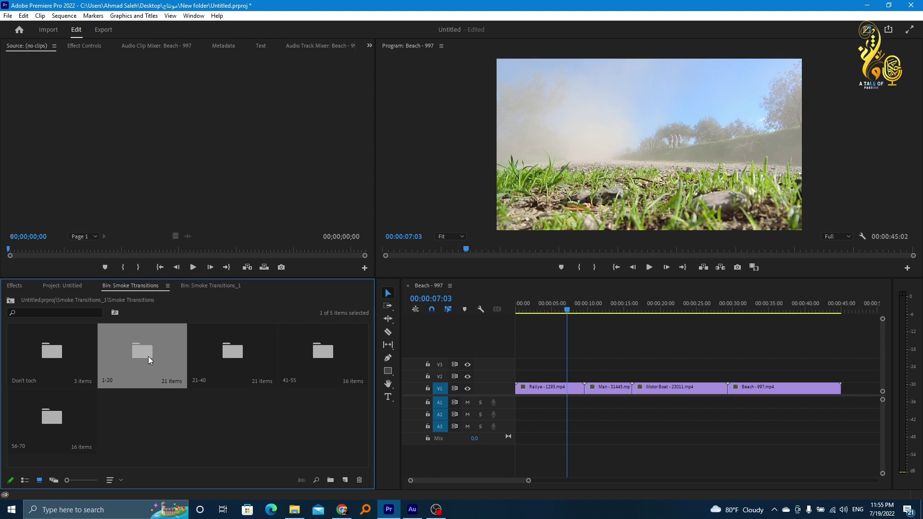
pyautogui.doubleClick(148, 356)
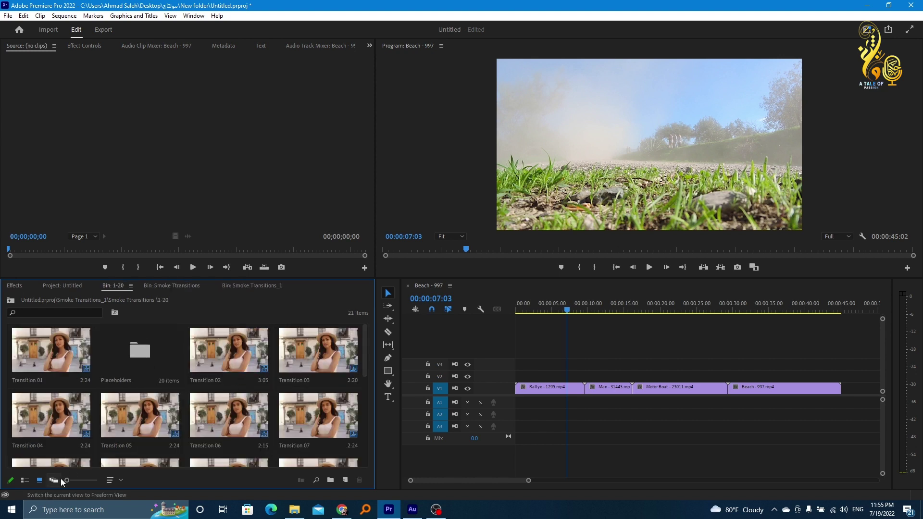
# Step: Enlarge the bin thumbnails and panel height, then select the Transition 05 clip
pyautogui.moveTo(68, 478); pyautogui.dragTo(71, 478)
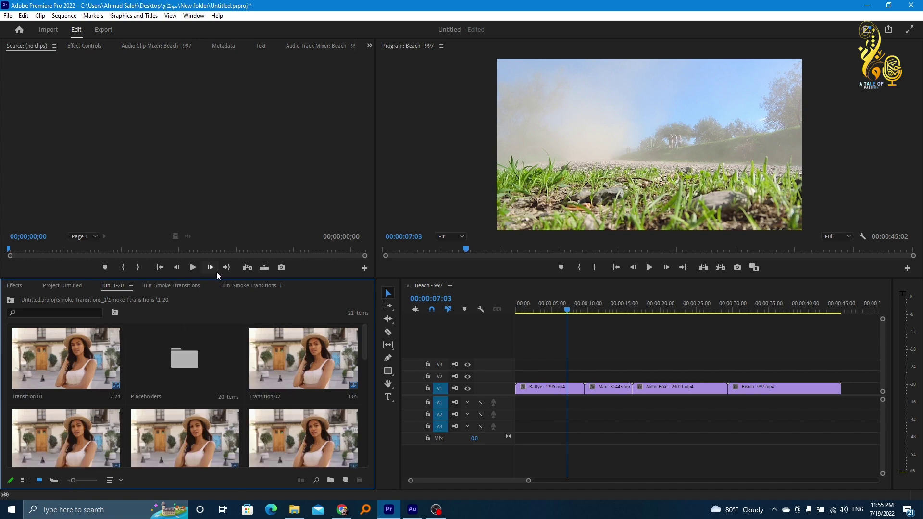
pyautogui.moveTo(219, 278); pyautogui.dragTo(219, 239)
pyautogui.moveTo(222, 205); pyautogui.dragTo(222, 204)
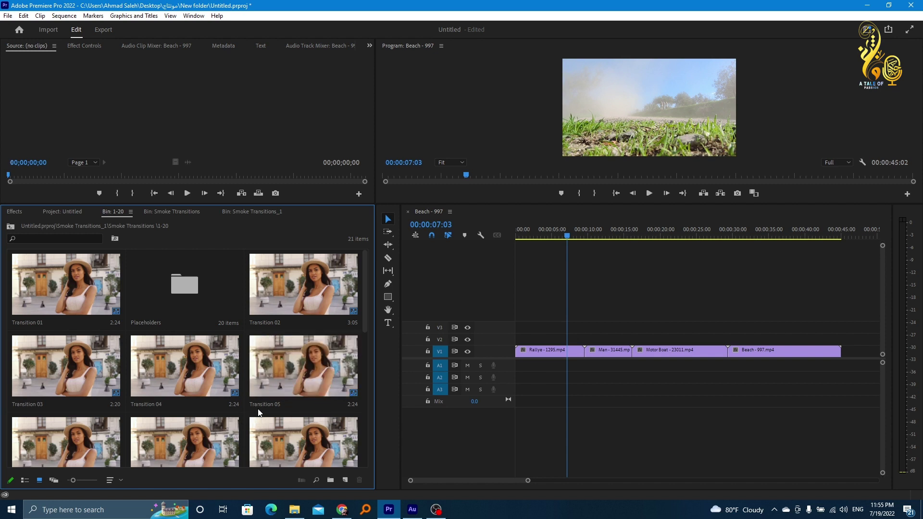
pyautogui.click(316, 352)
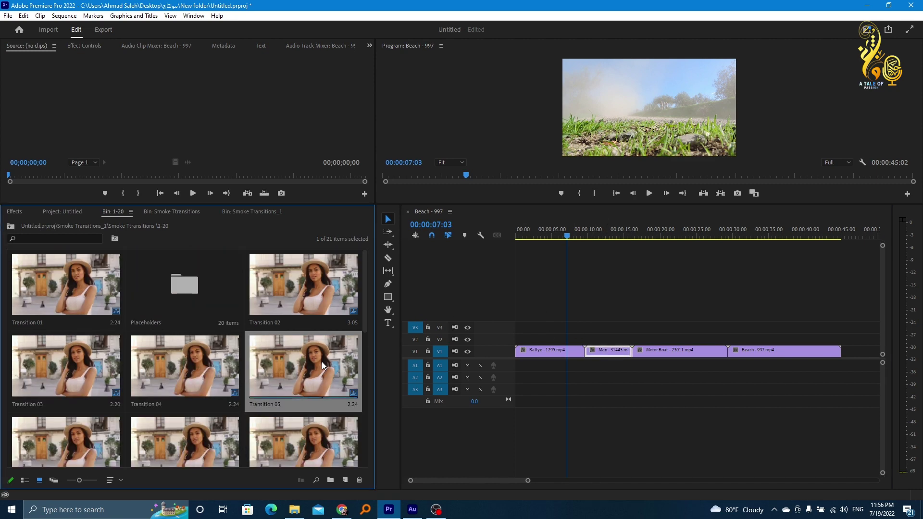
# Step: Restack the clips: Man onto V2, Motor Boat onto V3, Beach onto a new V4, each overlapping
pyautogui.click(614, 354)
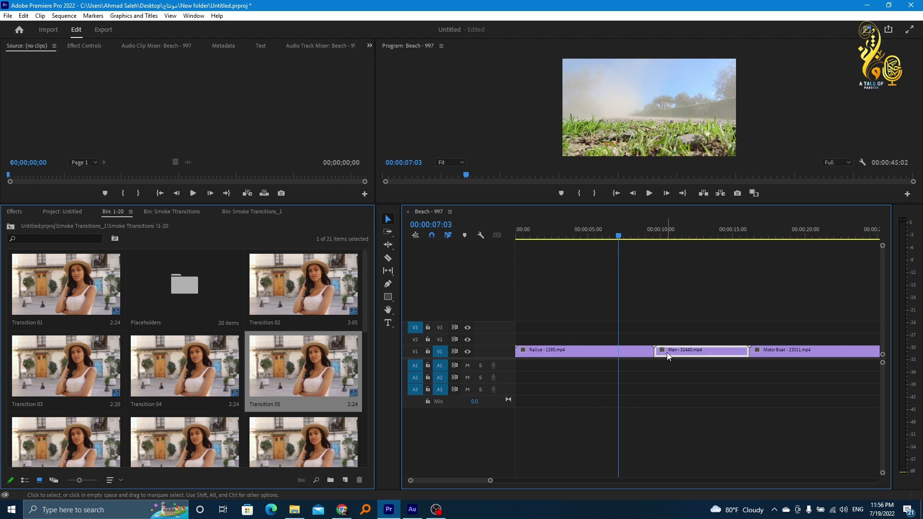
pyautogui.press('=')
pyautogui.moveTo(722, 356)
pyautogui.mouseDown()
pyautogui.moveTo(730, 337)
pyautogui.moveTo(702, 327)
pyautogui.mouseUp()
pyautogui.press('-')
pyautogui.click(775, 355)
pyautogui.press('-')
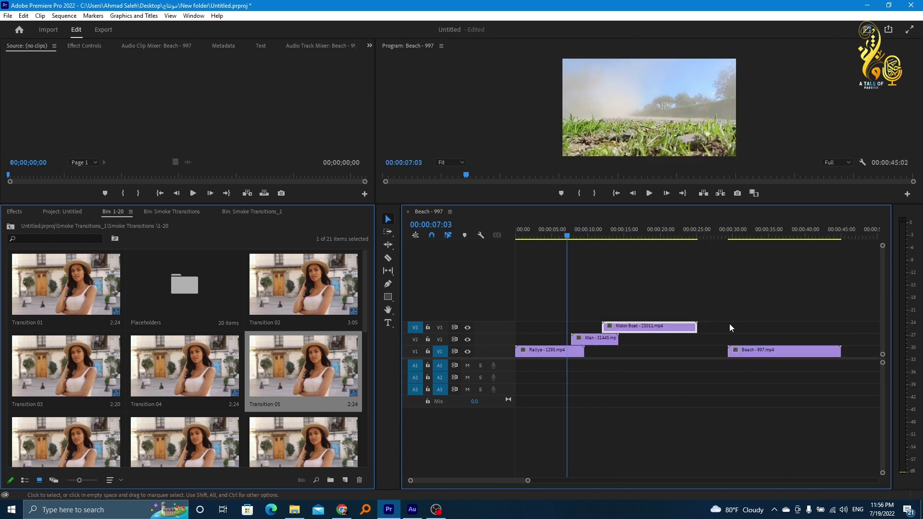
pyautogui.moveTo(748, 356); pyautogui.dragTo(697, 317)
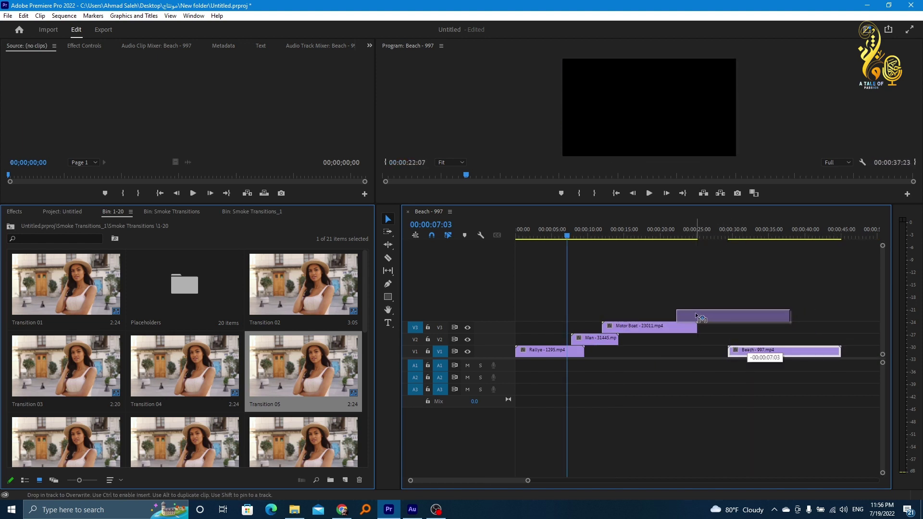
pyautogui.press('=')
pyautogui.press('=')
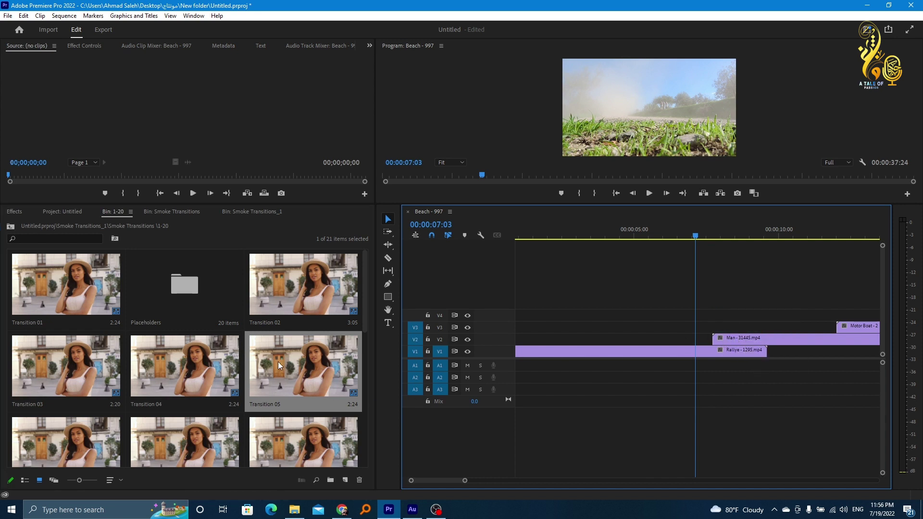
# Step: Place Transition 05 above the Rallye–Man overlap and pull its Transition 05.mp4 layer out of the stack
pyautogui.moveTo(278, 365)
pyautogui.mouseDown()
pyautogui.moveTo(673, 319)
pyautogui.moveTo(710, 325)
pyautogui.mouseUp()
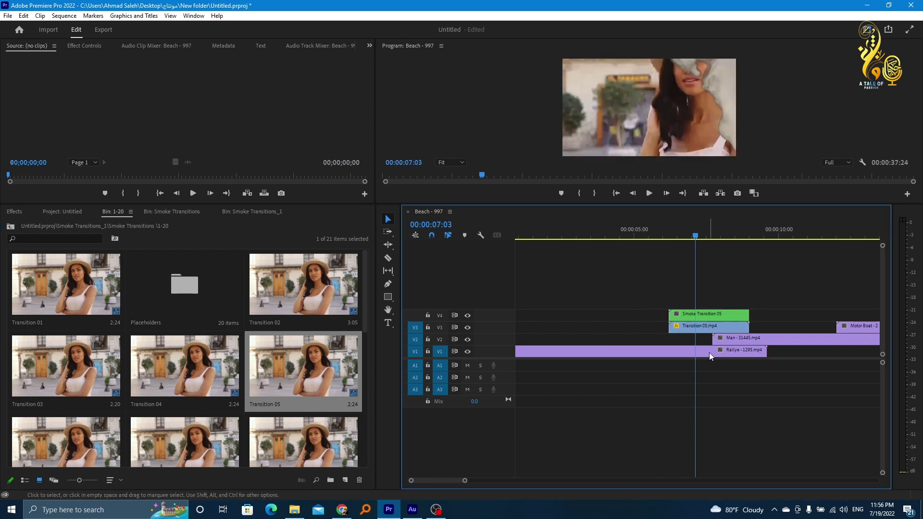
pyautogui.moveTo(668, 288); pyautogui.dragTo(727, 316)
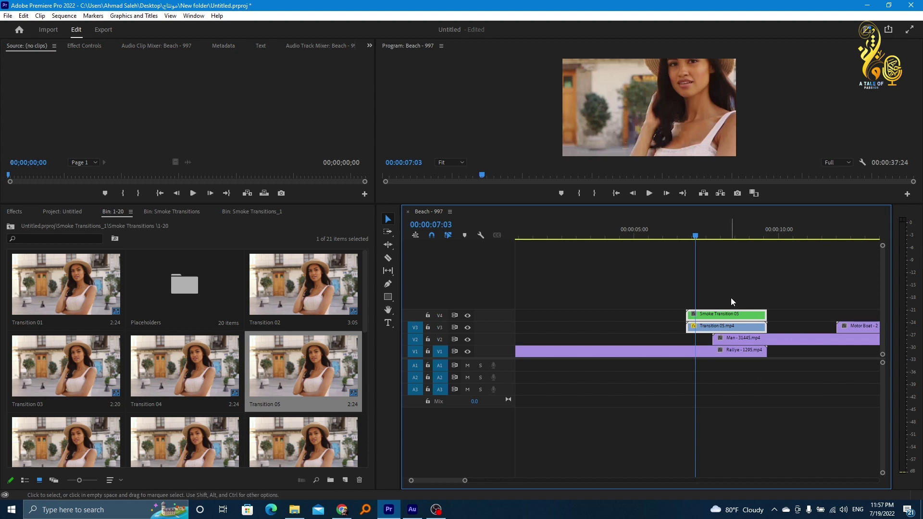
pyautogui.click(718, 328)
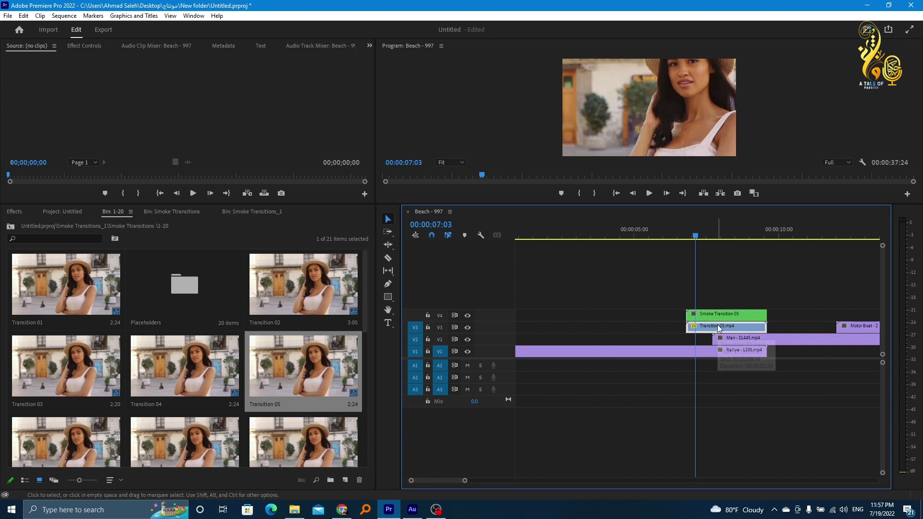
pyautogui.moveTo(720, 328); pyautogui.dragTo(723, 343)
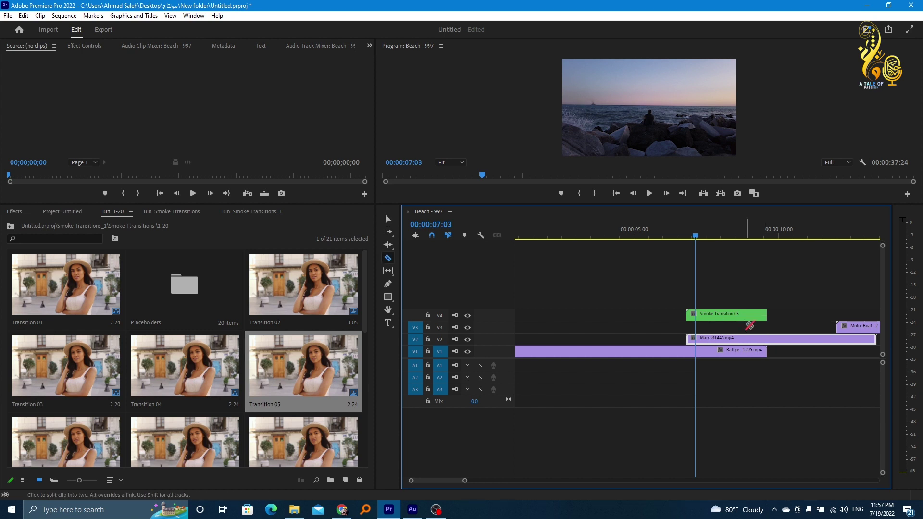
# Step: Razor the Man clip at the transition's end and cut the first piece from the timeline
pyautogui.click(770, 339)
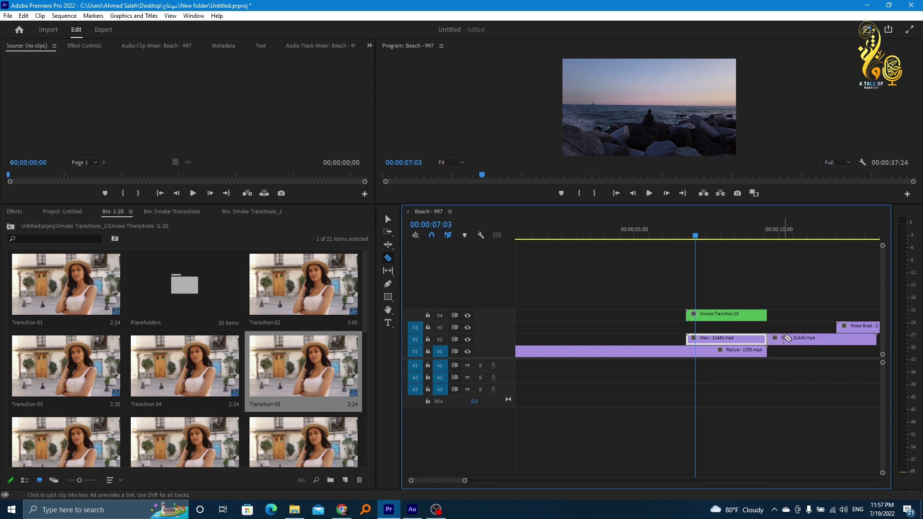
pyautogui.press('v')
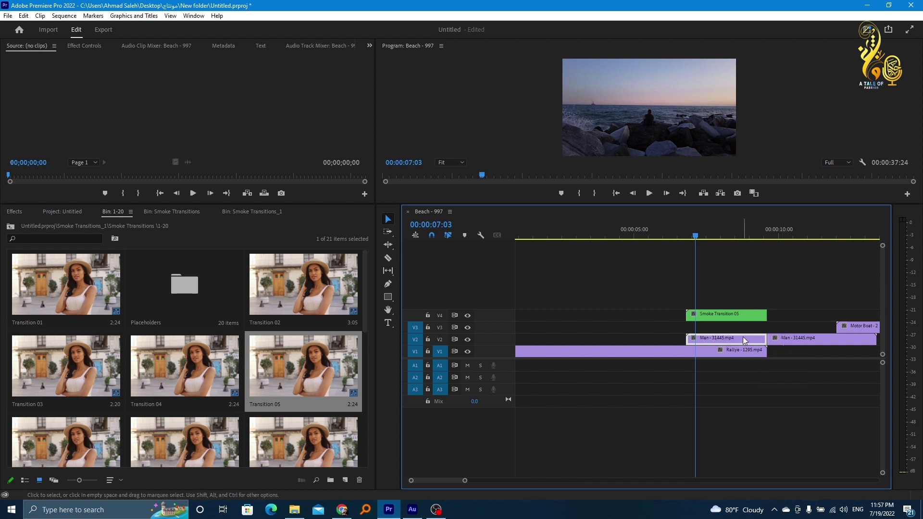
pyautogui.rightClick(744, 341)
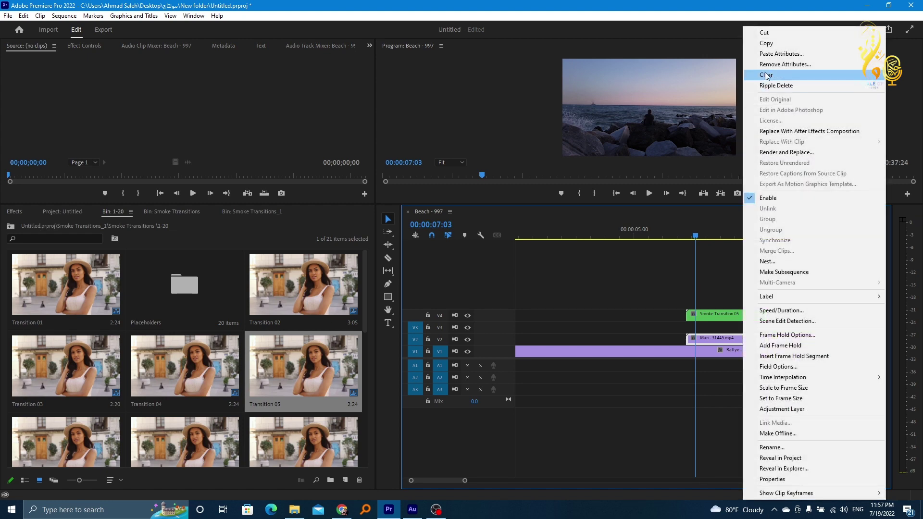
pyautogui.click(782, 38)
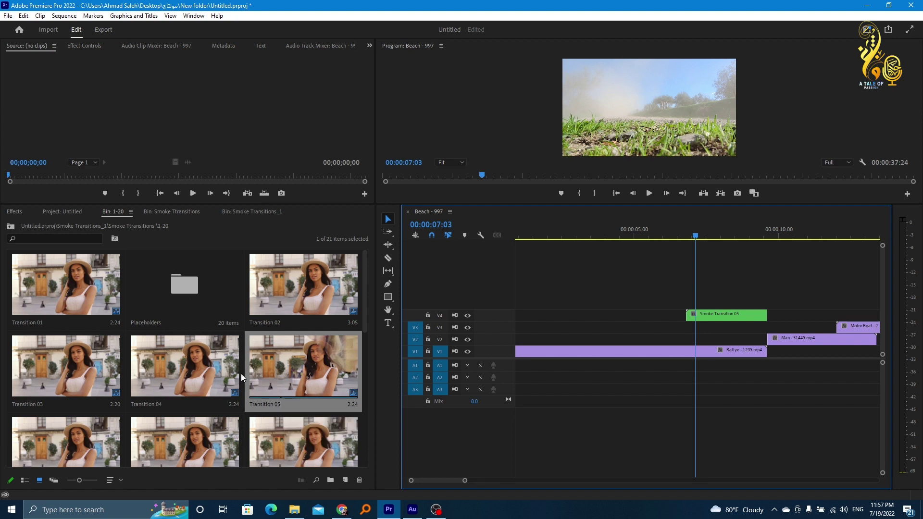
# Step: Open the Placeholder 05 sequence from the Placeholders bin
pyautogui.click(189, 299)
pyautogui.doubleClick(176, 292)
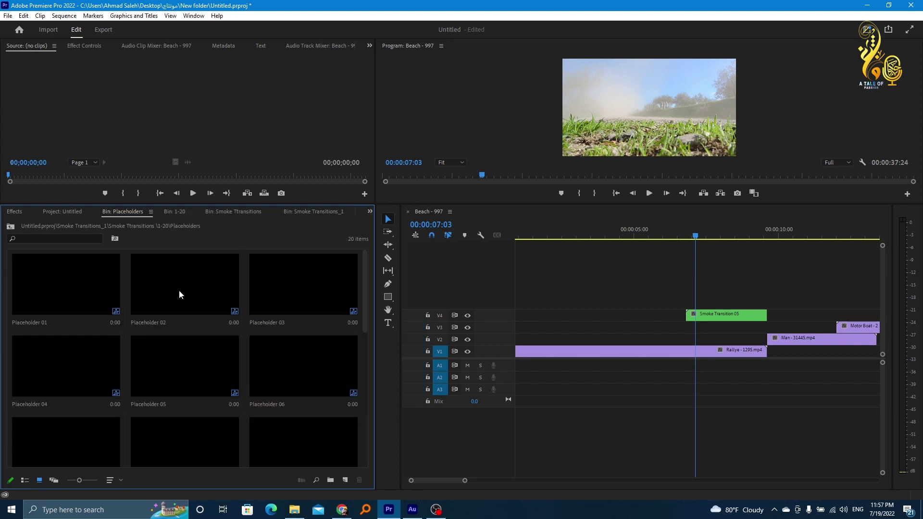
pyautogui.click(177, 358)
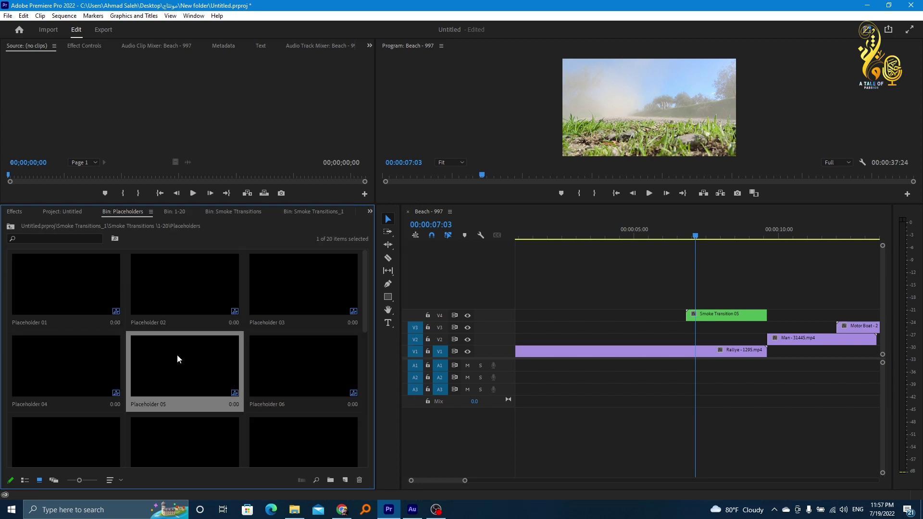
pyautogui.doubleClick(181, 364)
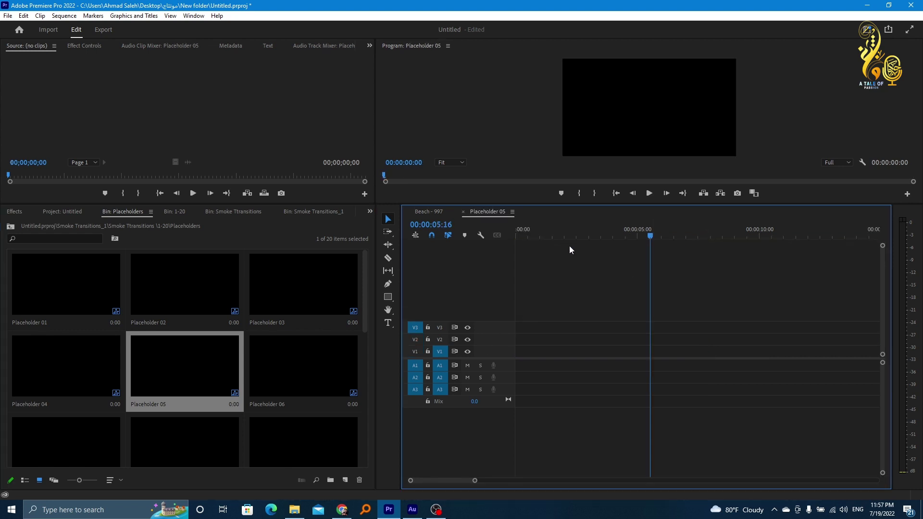
# Step: Paste the Man clip at the start of Placeholder 05 and scale it to frame size
pyautogui.moveTo(705, 237); pyautogui.dragTo(489, 246)
pyautogui.hotkey('ctrl', 'v')
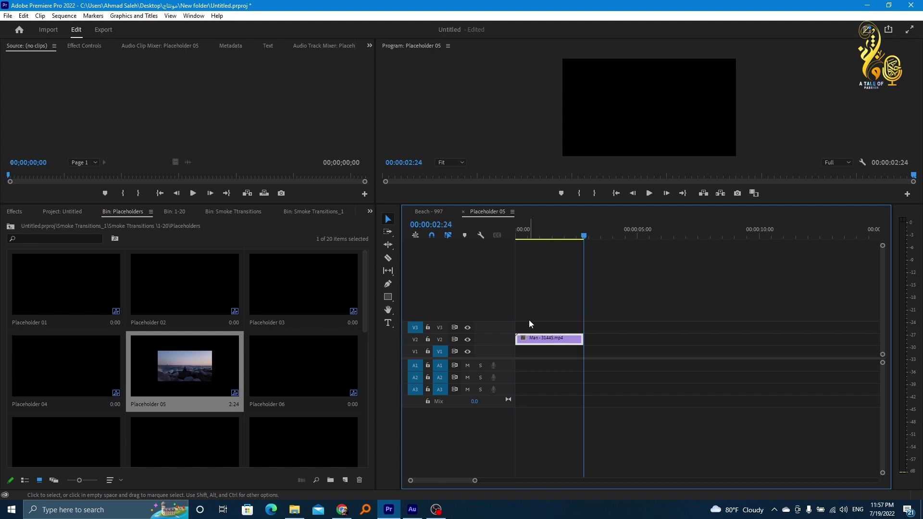
pyautogui.click(536, 236)
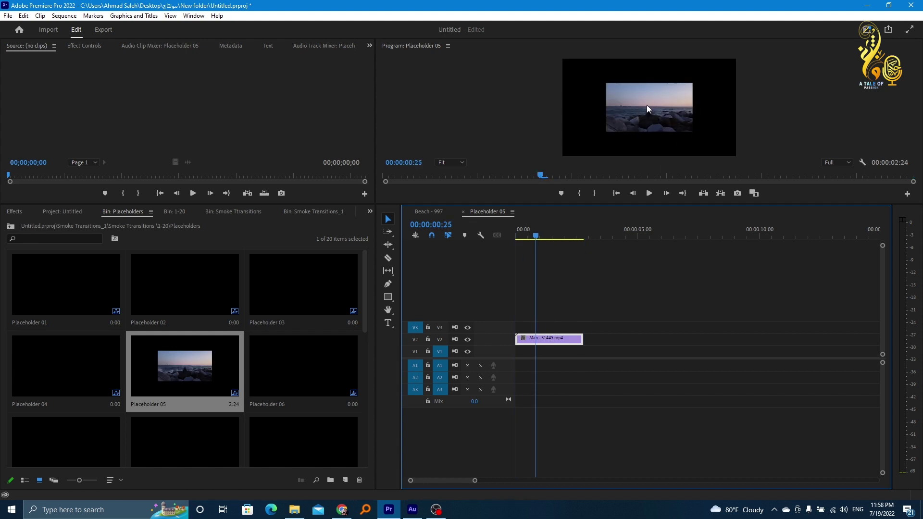
pyautogui.rightClick(558, 338)
pyautogui.click(546, 342)
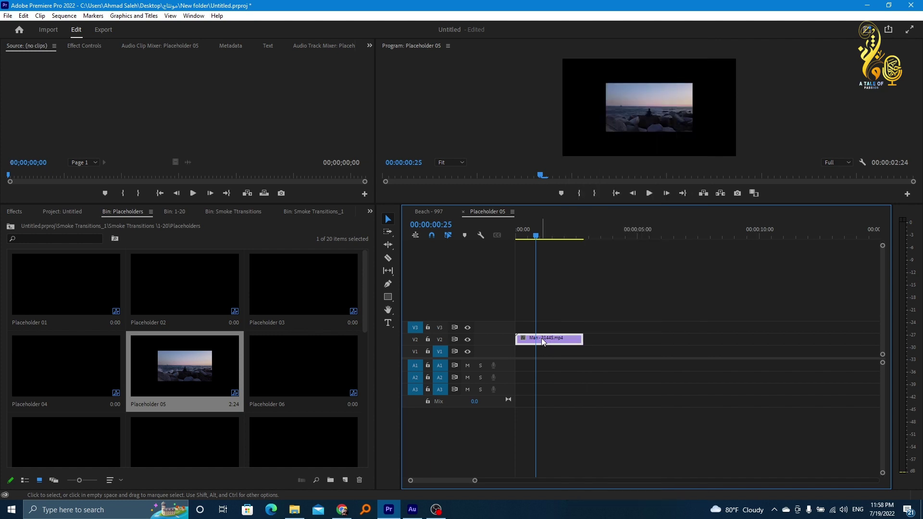
pyautogui.rightClick(543, 342)
pyautogui.click(561, 388)
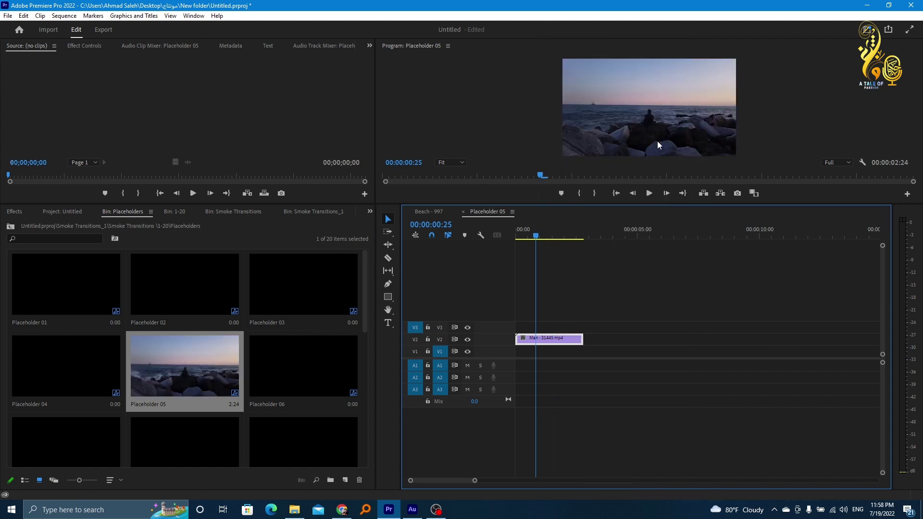
pyautogui.click(437, 214)
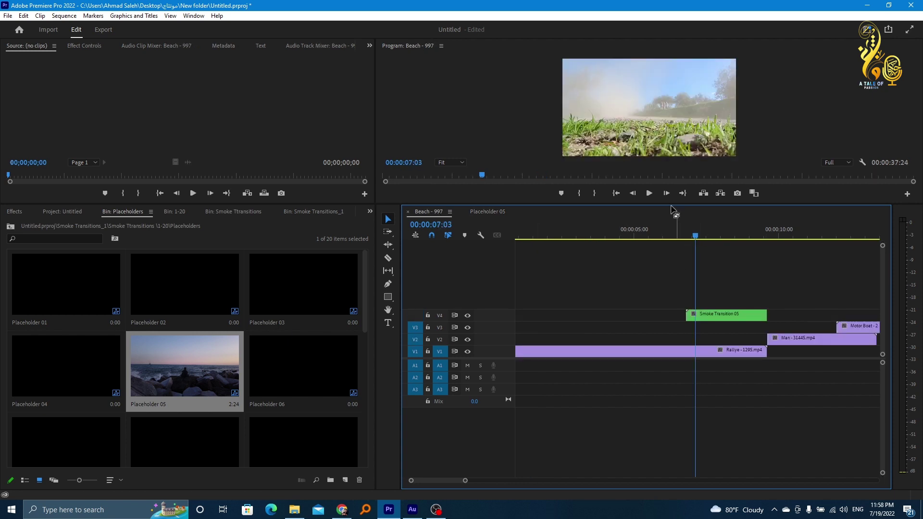
# Step: Enlarge the Program monitor and play the sequence through the Rallye-to-Man smoke transition
pyautogui.moveTo(673, 204)
pyautogui.mouseDown()
pyautogui.moveTo(645, 292)
pyautogui.moveTo(676, 311)
pyautogui.mouseUp()
pyautogui.click(682, 344)
pyautogui.press('space')
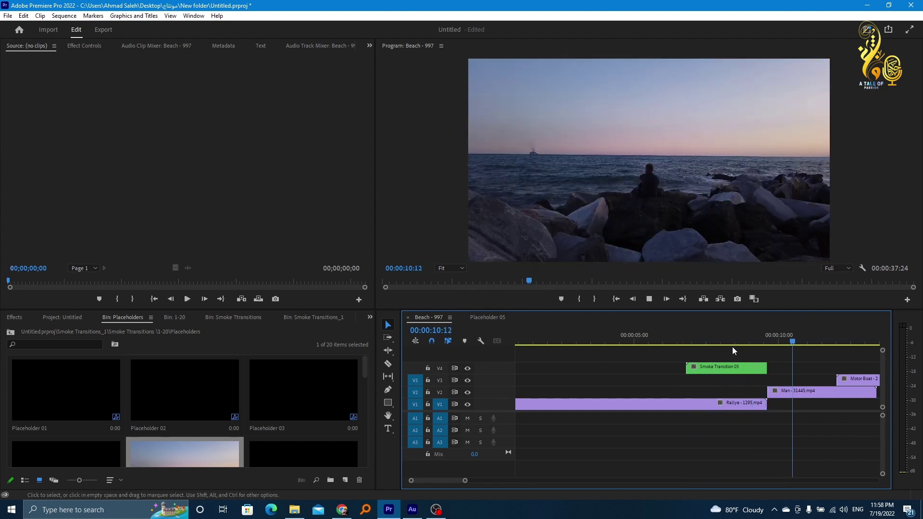
pyautogui.press('space')
pyautogui.scroll(-3, 789, 387)
pyautogui.scroll(-1, 768, 385)
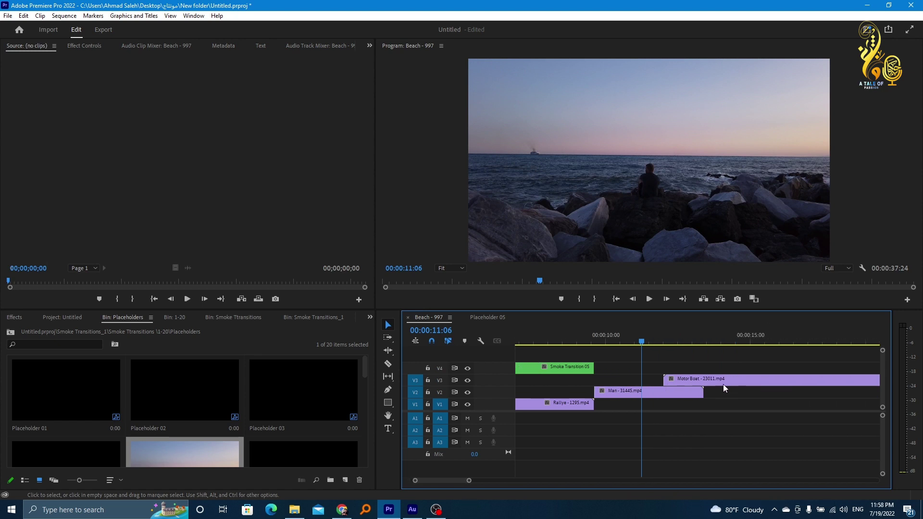
# Step: Close the Transitions 1-20 bin and open the 21-40 transitions folder
pyautogui.click(174, 317)
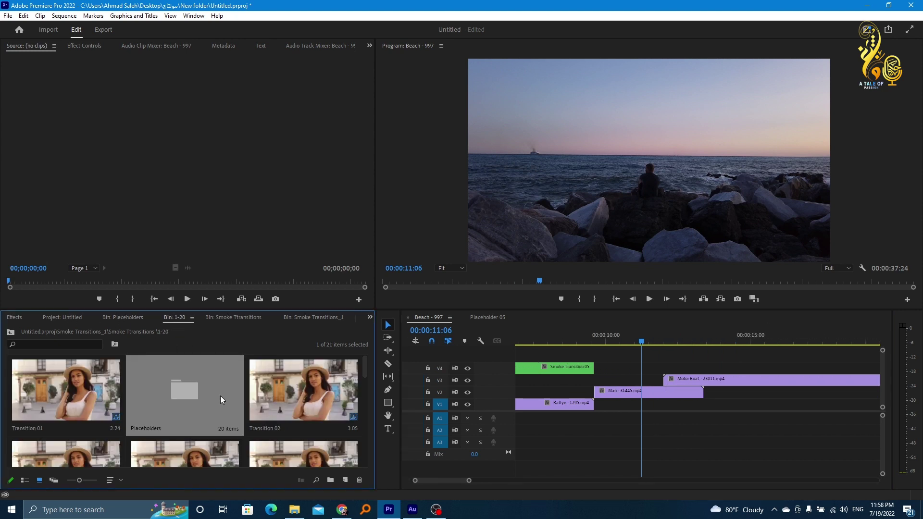
pyautogui.click(301, 399)
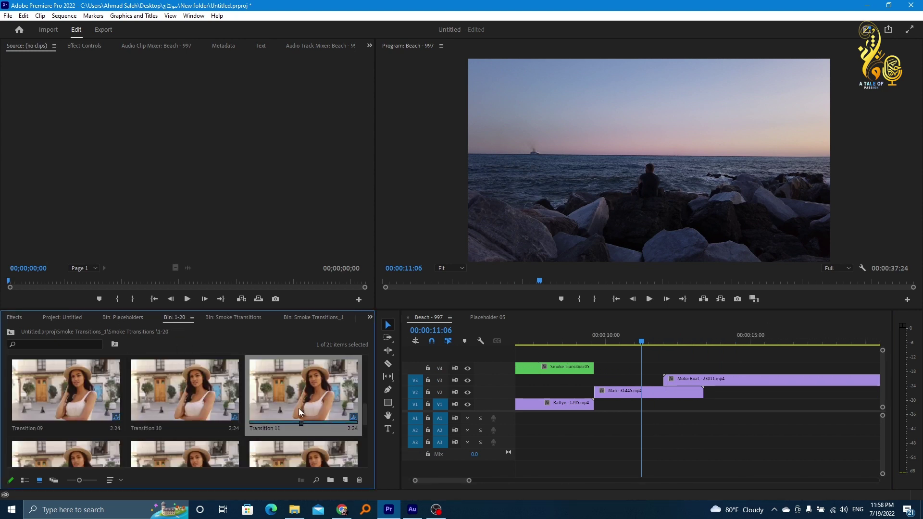
pyautogui.scroll(3, 299, 408)
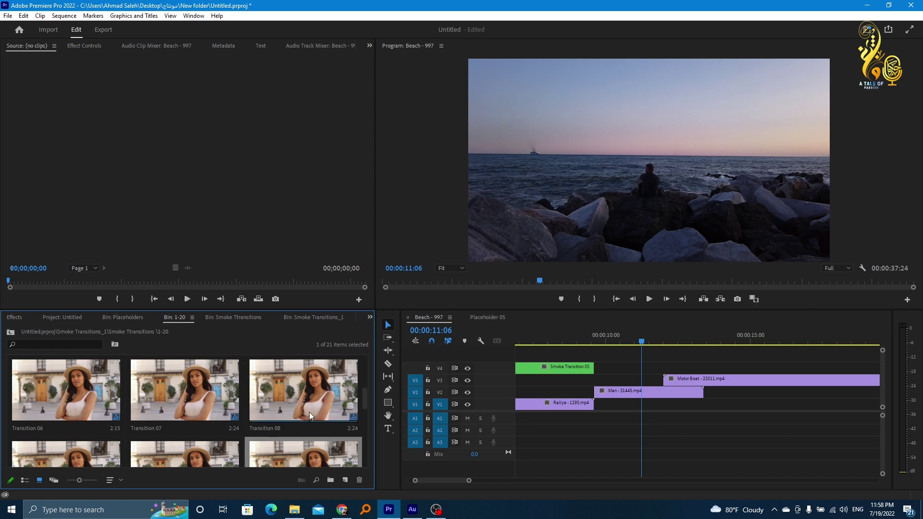
pyautogui.click(192, 318)
pyautogui.click(212, 124)
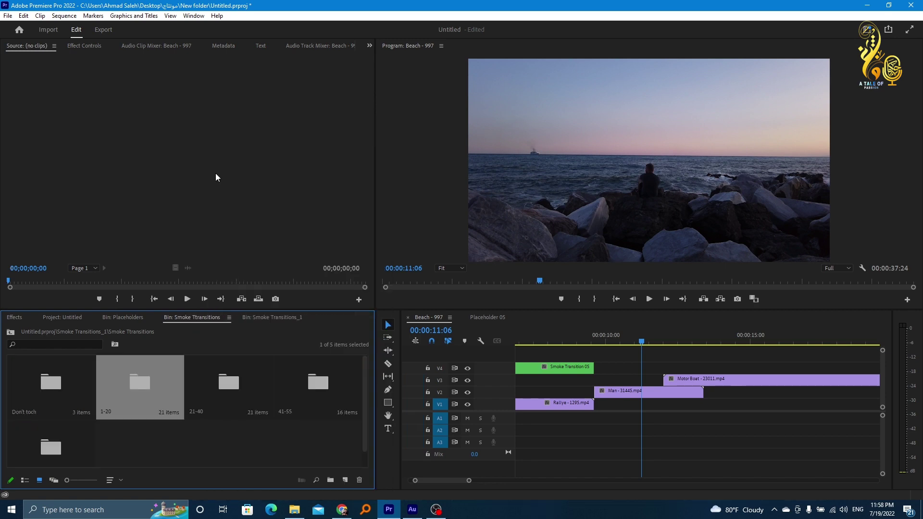
pyautogui.click(206, 397)
pyautogui.doubleClick(227, 385)
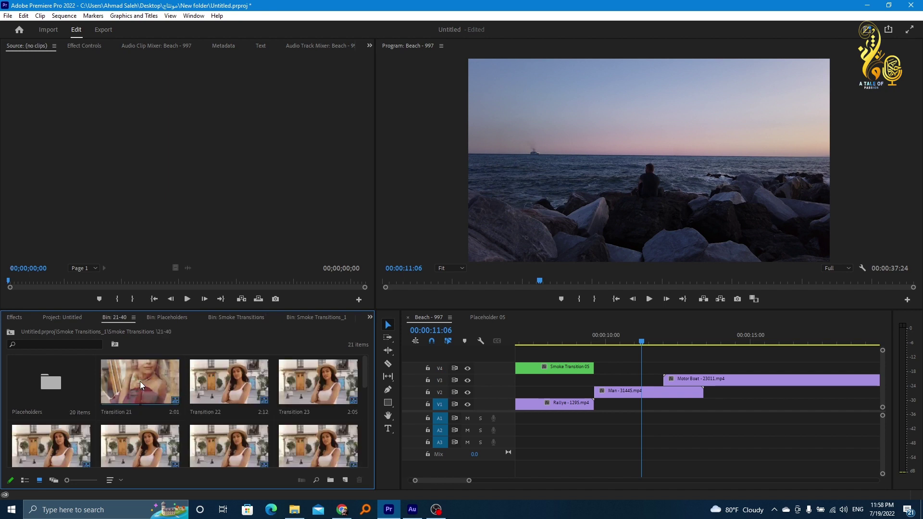
# Step: Place Transition 21 on V5 at Motor Boat's start and delete the Motor Boat footage beneath it
pyautogui.moveTo(140, 377); pyautogui.dragTo(666, 367)
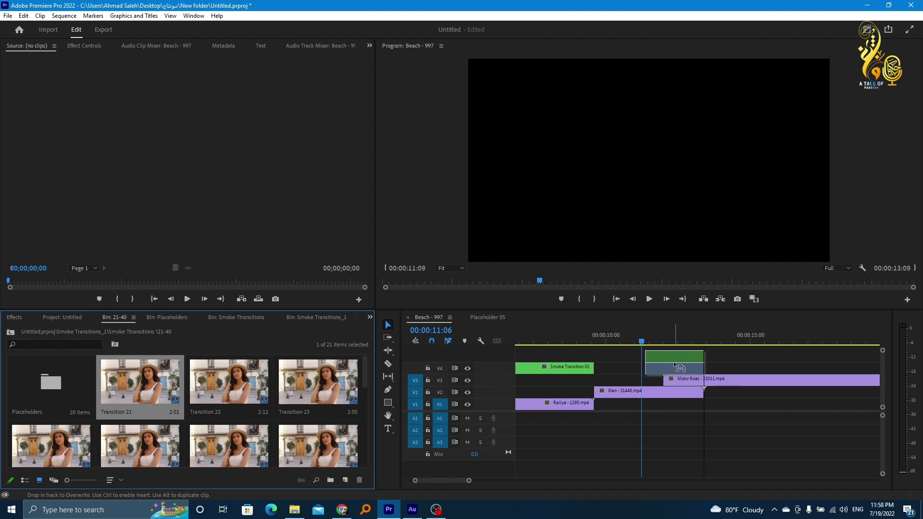
pyautogui.moveTo(666, 367)
pyautogui.mouseDown()
pyautogui.moveTo(676, 367)
pyautogui.moveTo(668, 380)
pyautogui.mouseUp()
pyautogui.click(676, 368)
pyautogui.press('c')
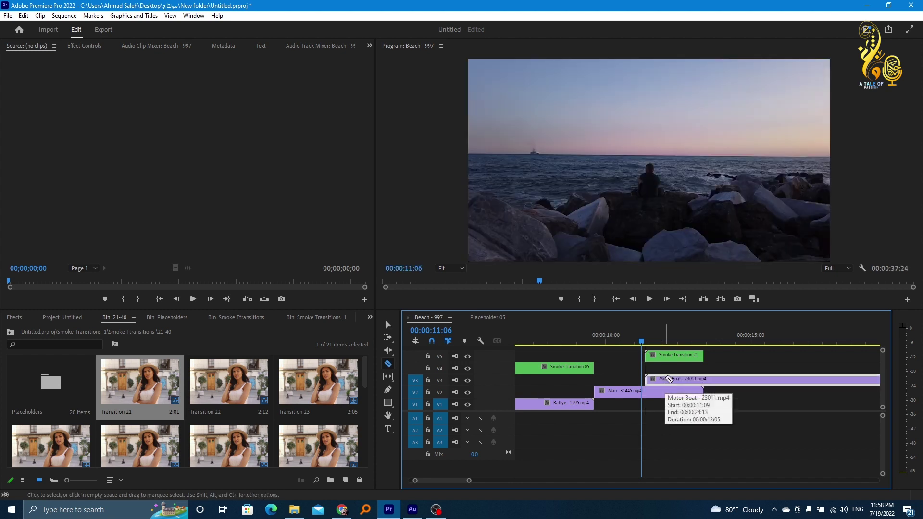
pyautogui.click(704, 379)
pyautogui.press('v')
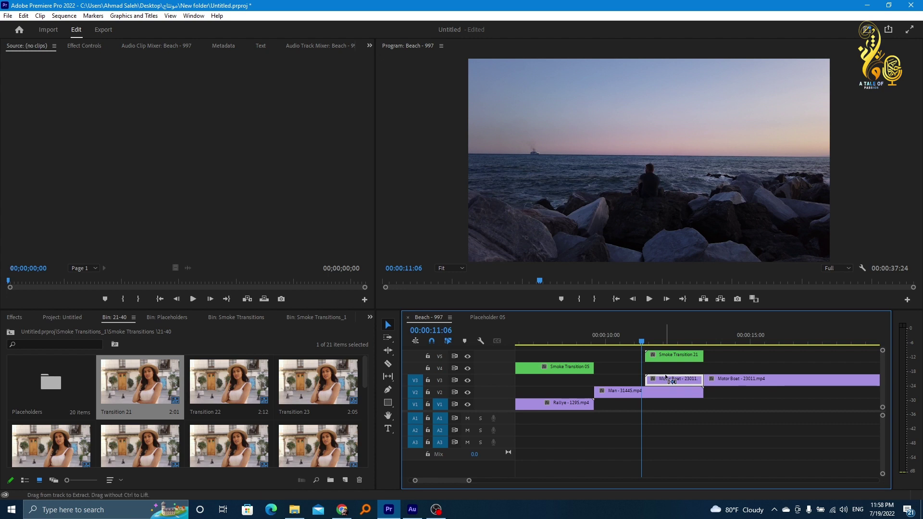
pyautogui.press('Delete')
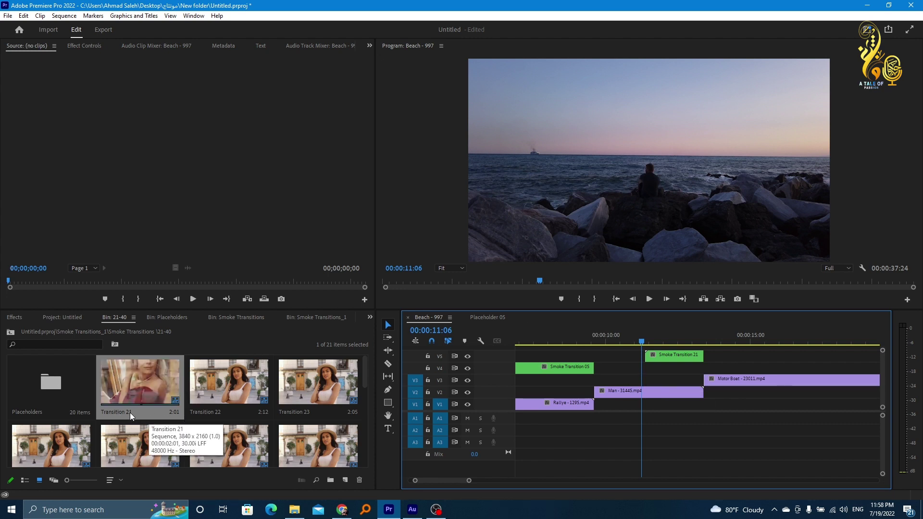
# Step: Open the Placeholder 21 sequence from the Placeholders bin and paste in the Motor Boat clip
pyautogui.click(55, 387)
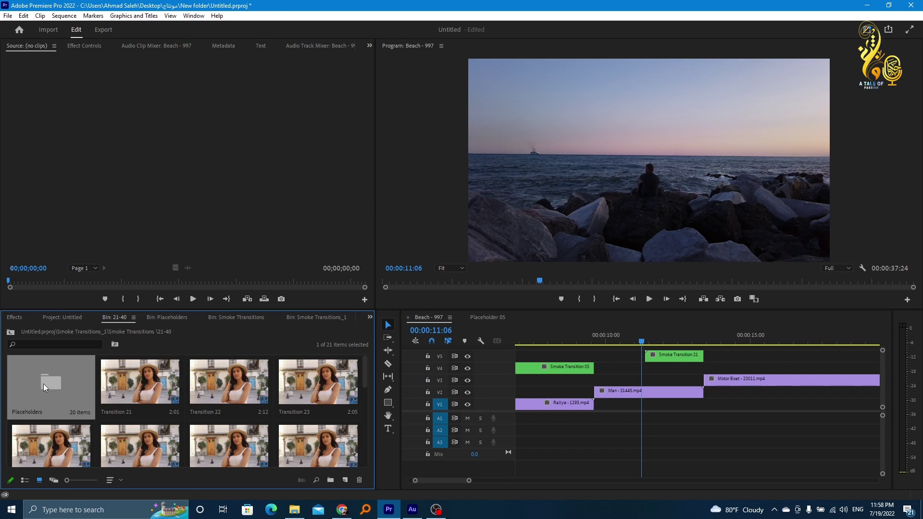
pyautogui.doubleClick(35, 378)
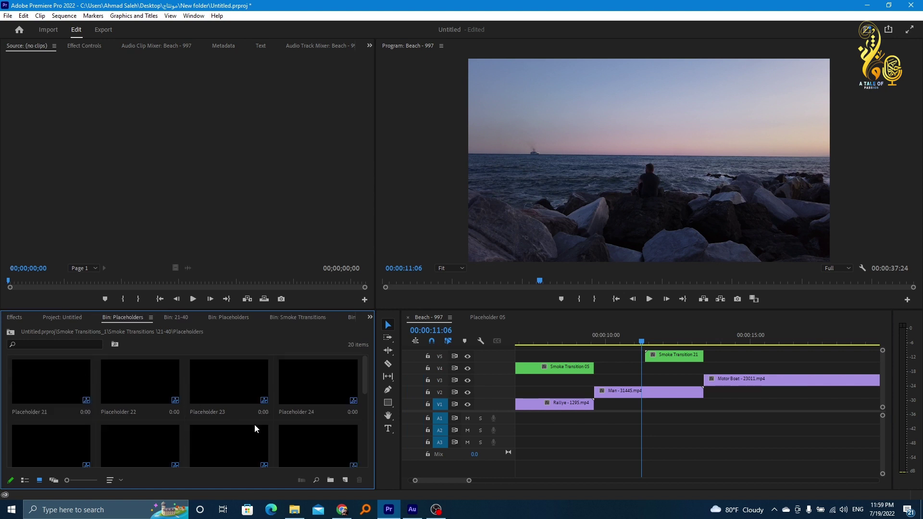
pyautogui.click(32, 403)
pyautogui.doubleClick(59, 376)
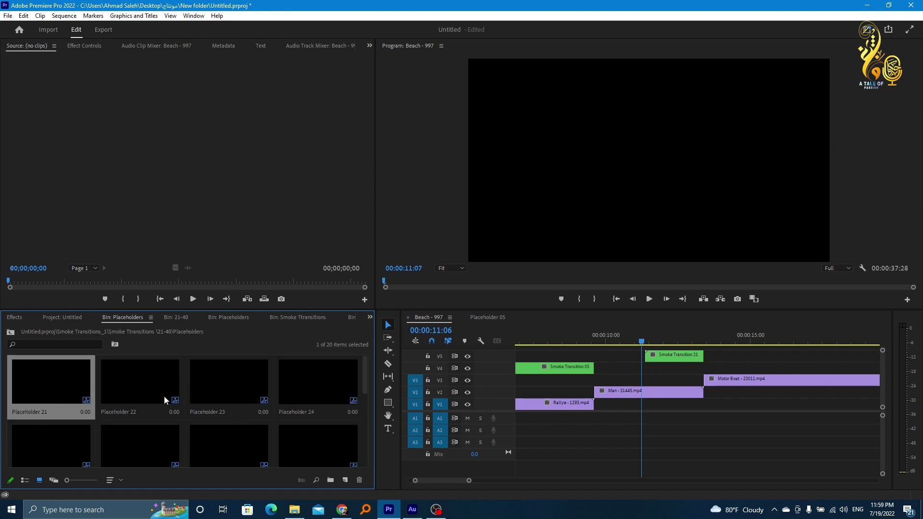
pyautogui.moveTo(716, 345); pyautogui.dragTo(517, 340)
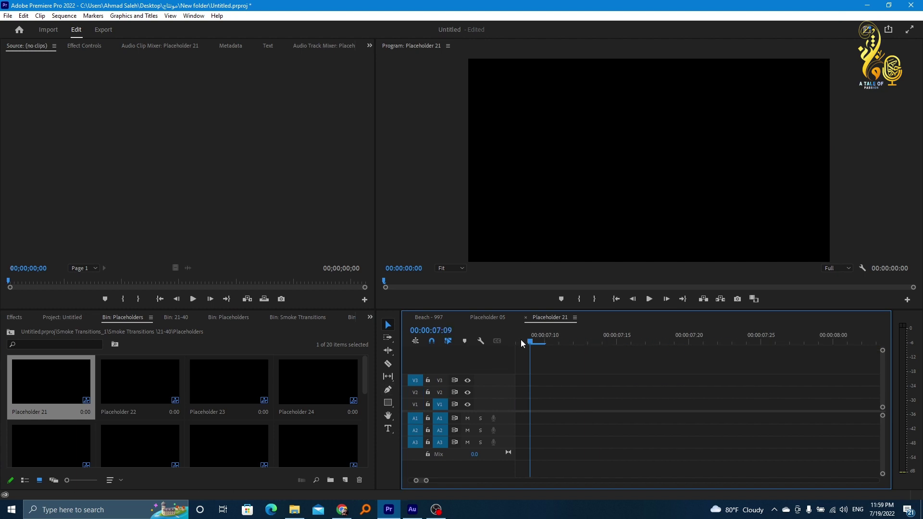
pyautogui.hotkey('ctrl', 'v')
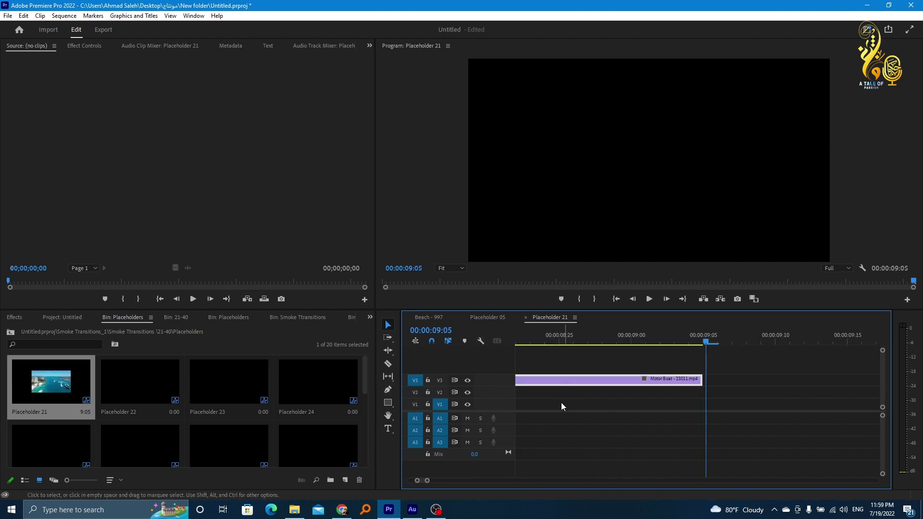
# Step: Remove the leading gap, scale Motor Boat to frame size, and return to Beach - 997
pyautogui.press('-')
pyautogui.press('-')
pyautogui.press('-')
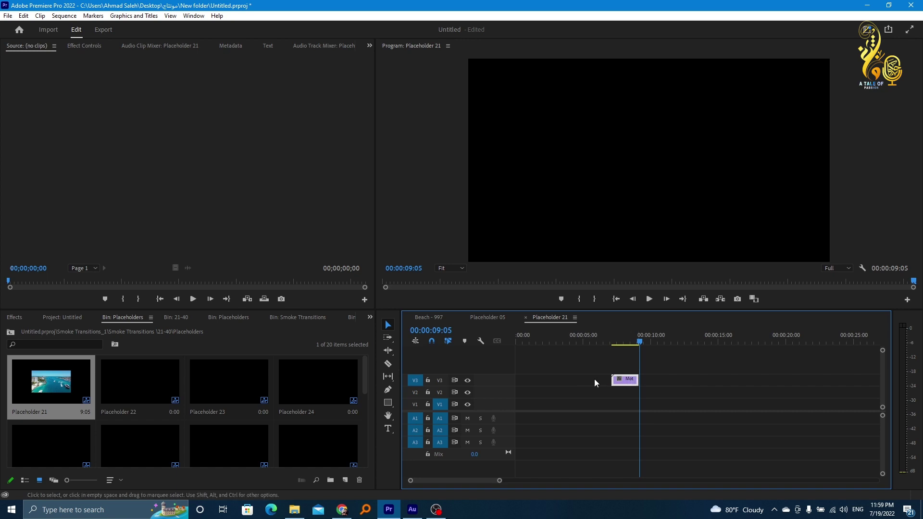
pyautogui.click(564, 383)
pyautogui.press('Delete')
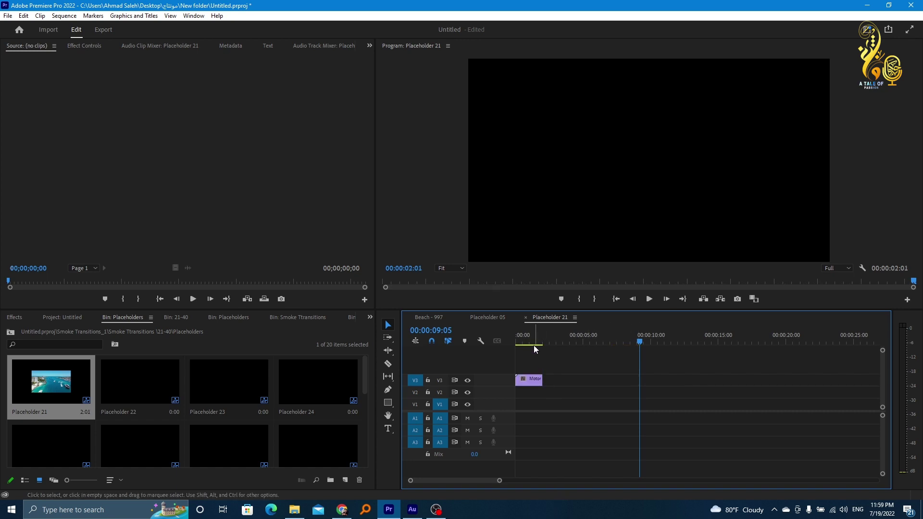
pyautogui.click(527, 345)
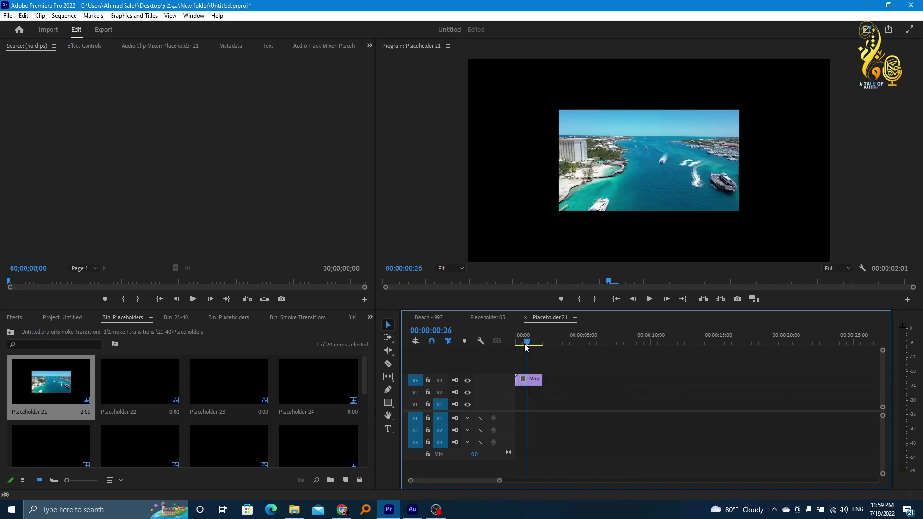
pyautogui.click(537, 381)
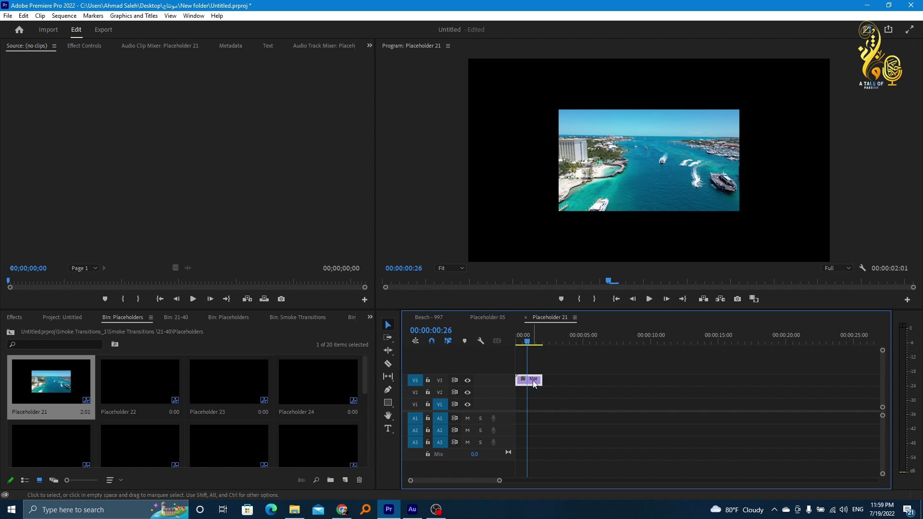
pyautogui.rightClick(534, 383)
pyautogui.click(553, 388)
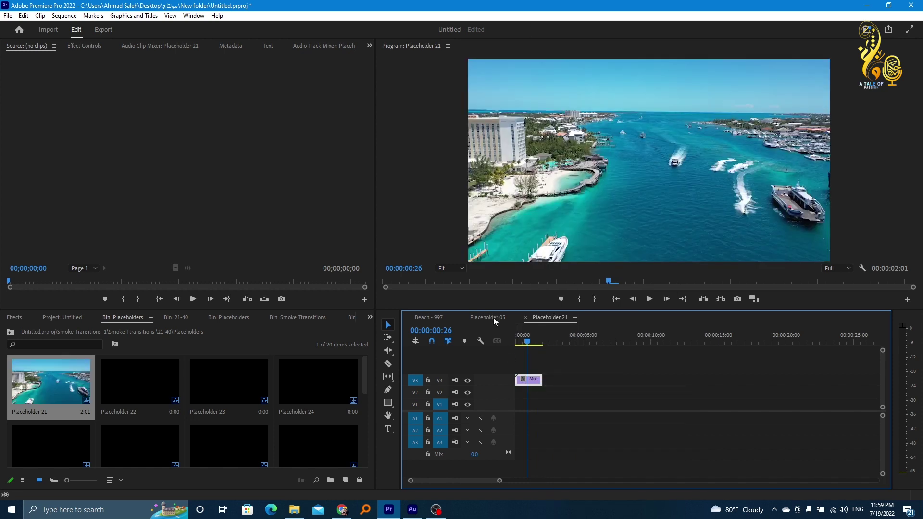
pyautogui.click(439, 317)
# Step: Play and scrub through the smoke transition into the Motor Boat footage, stopping around 12:23
pyautogui.press('space')
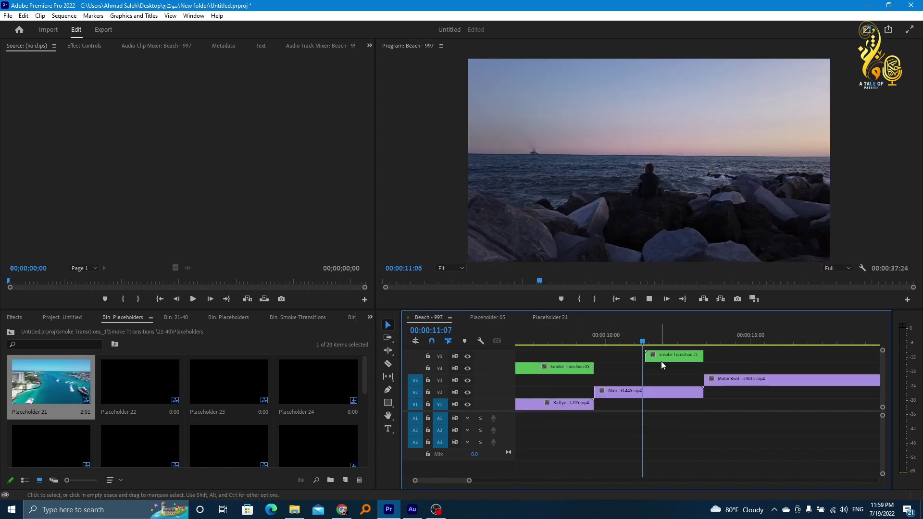
pyautogui.press('space')
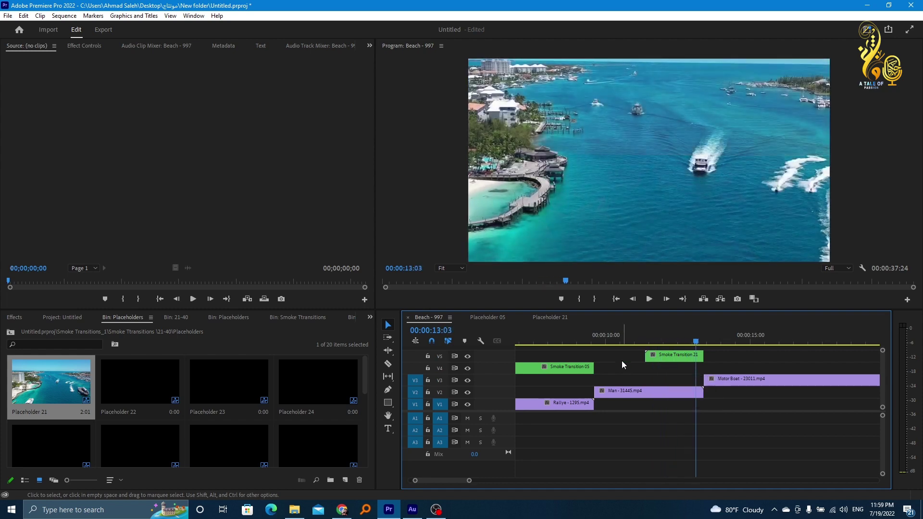
pyautogui.click(632, 336)
pyautogui.press('space')
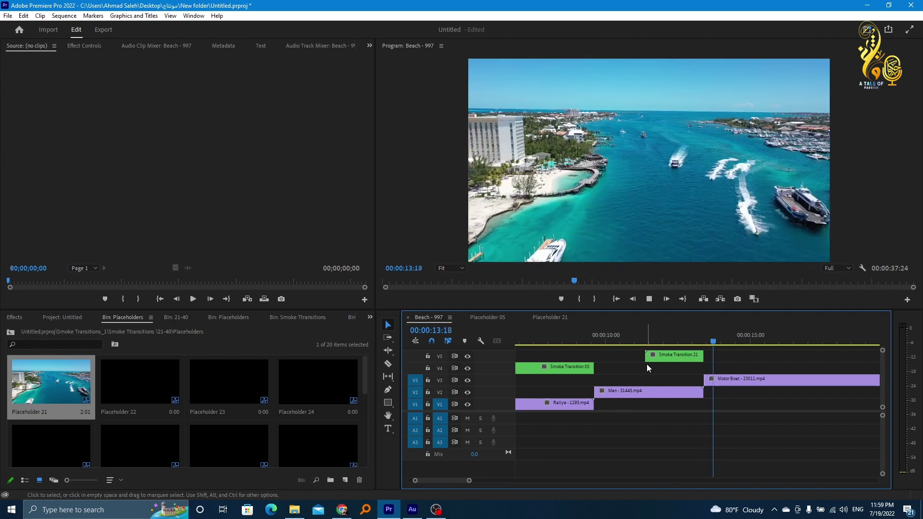
pyautogui.click(646, 357)
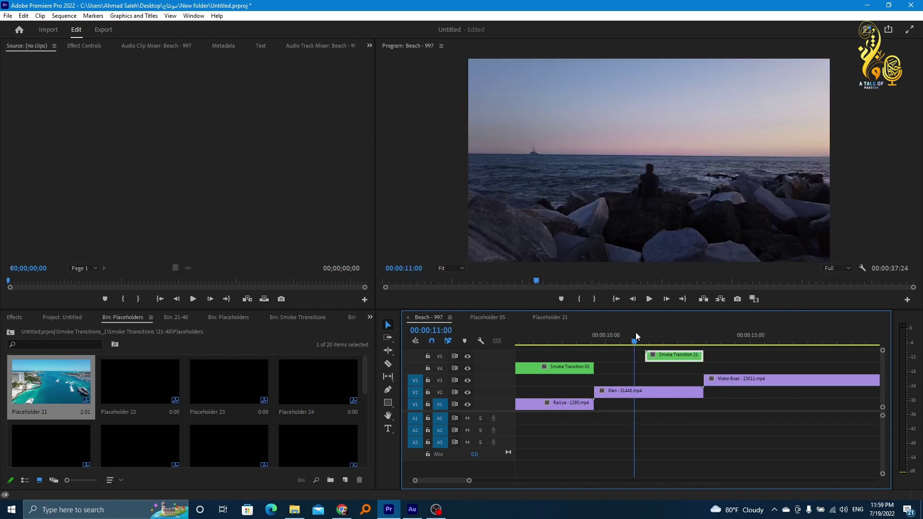
pyautogui.moveTo(636, 333)
pyautogui.mouseDown()
pyautogui.moveTo(716, 345)
pyautogui.moveTo(703, 346)
pyautogui.mouseUp()
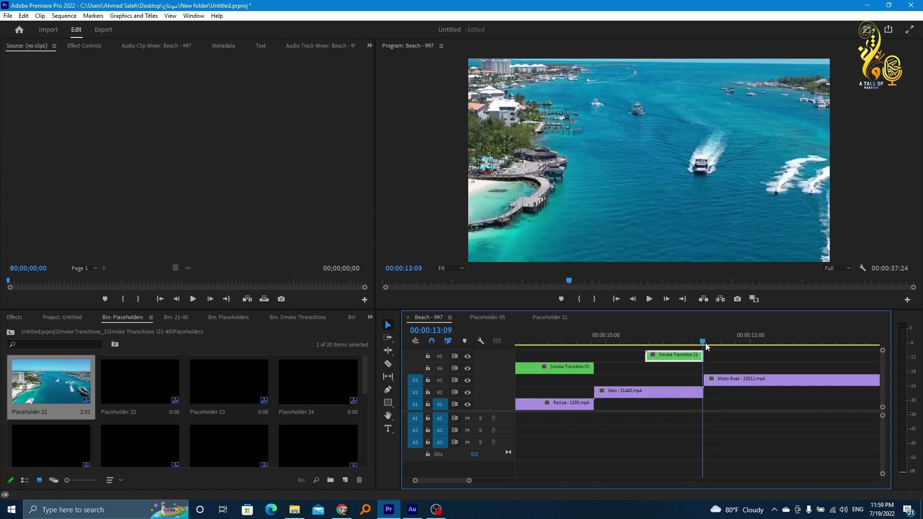
pyautogui.moveTo(703, 347); pyautogui.dragTo(692, 344)
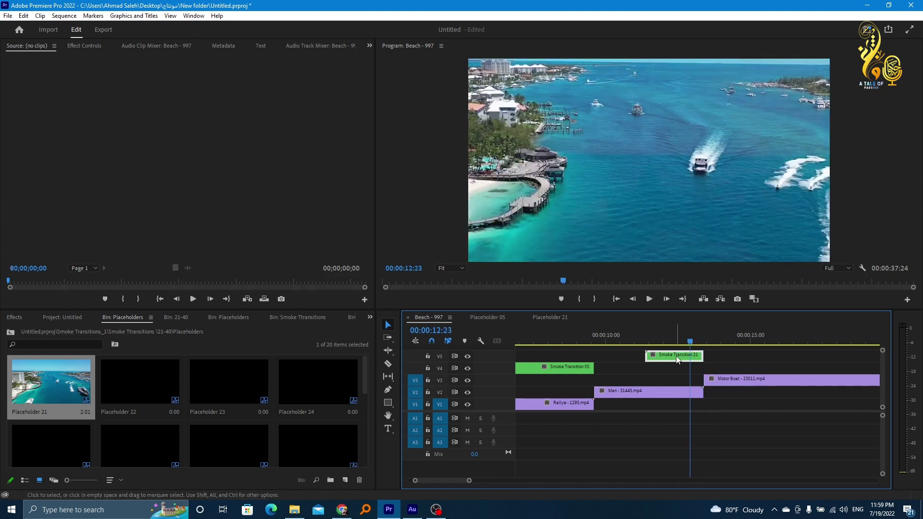
# Step: Scale Smoke Transition 21 on V5 to frame size
pyautogui.rightClick(677, 360)
pyautogui.click(663, 357)
pyautogui.rightClick(677, 357)
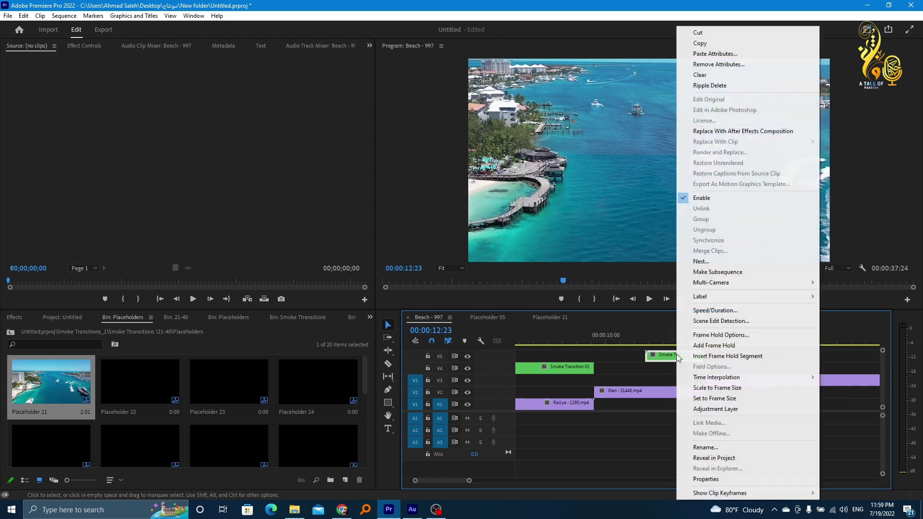
pyautogui.click(703, 387)
# Step: Replay the smoke transition from about 11:07 several times, then zoom the timeline out to the full sequence
pyautogui.click(640, 342)
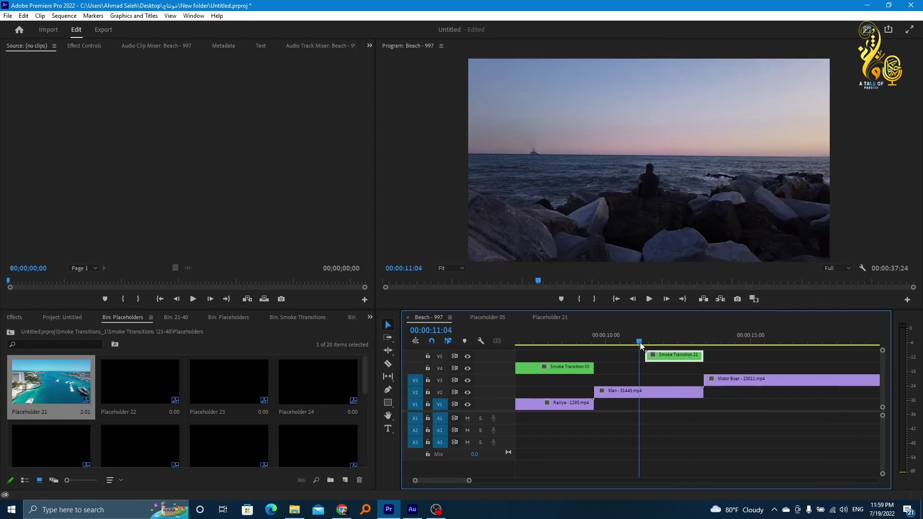
pyautogui.press('space')
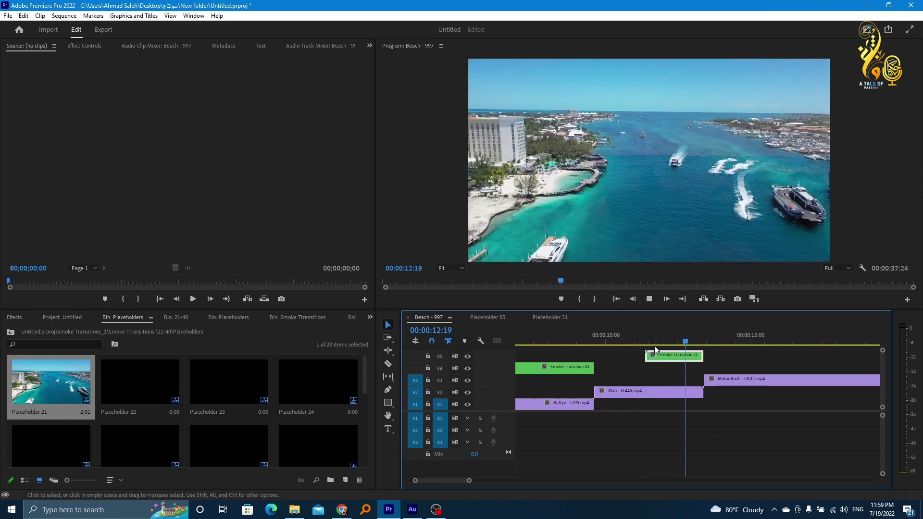
pyautogui.press('space')
pyautogui.click(637, 341)
pyautogui.press('space')
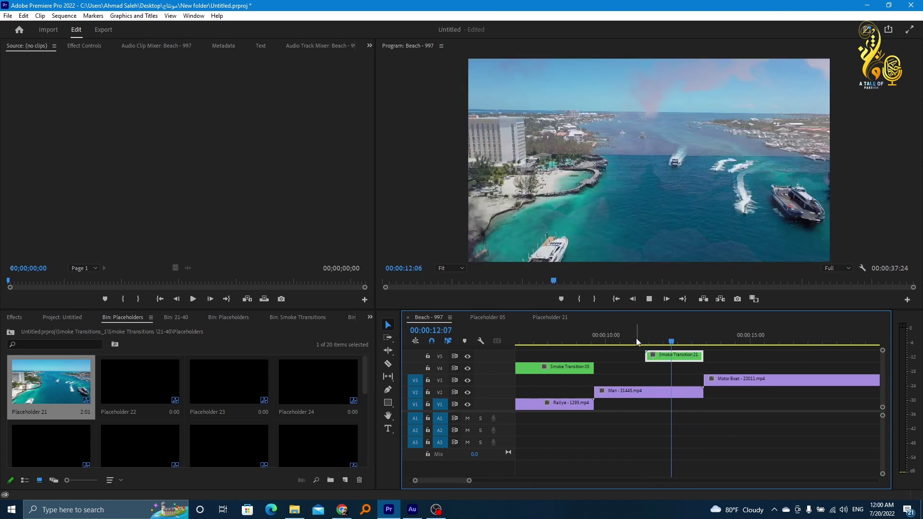
pyautogui.press('space')
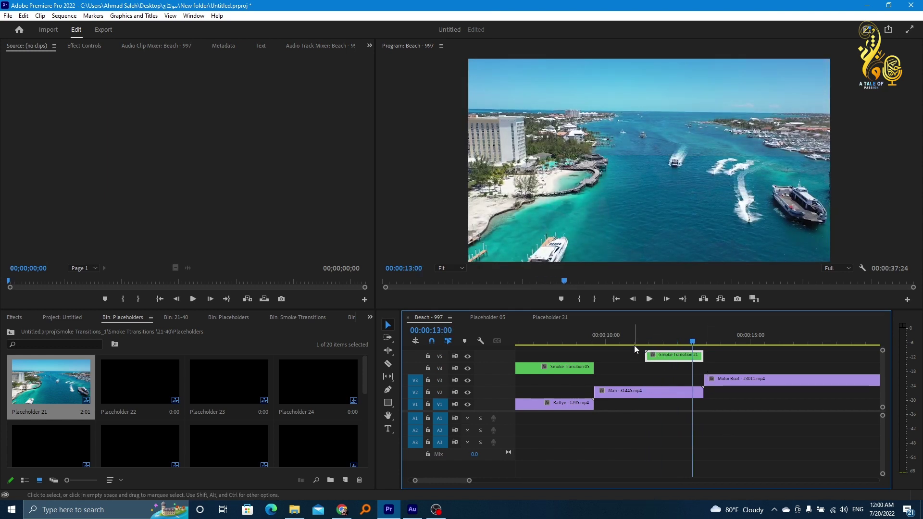
pyautogui.press('space')
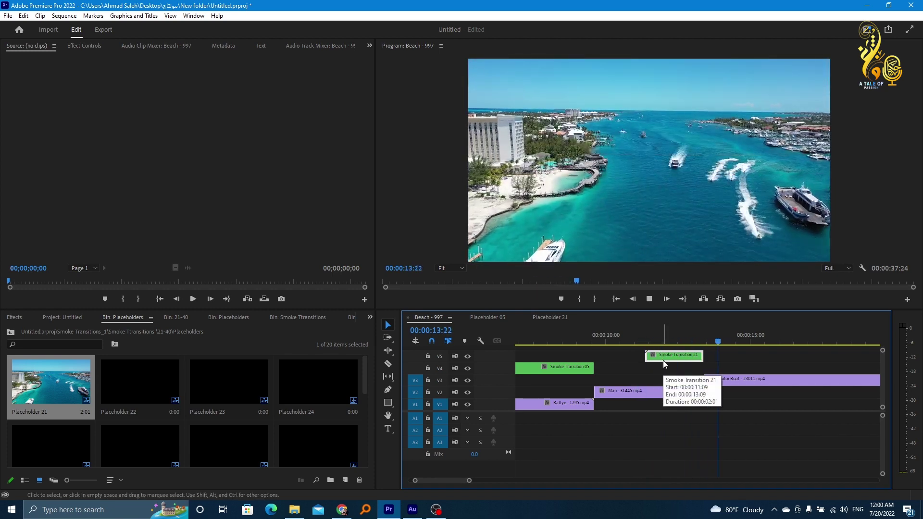
pyautogui.press('-')
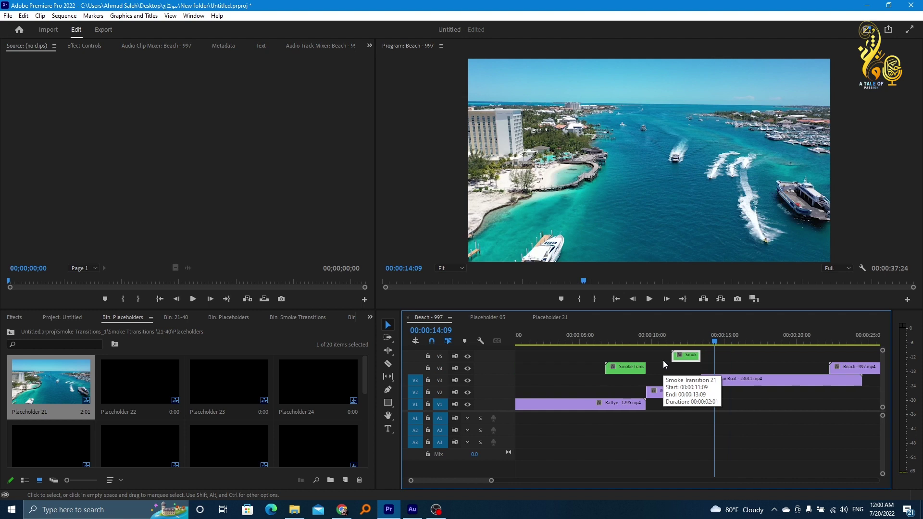
pyautogui.press('-')
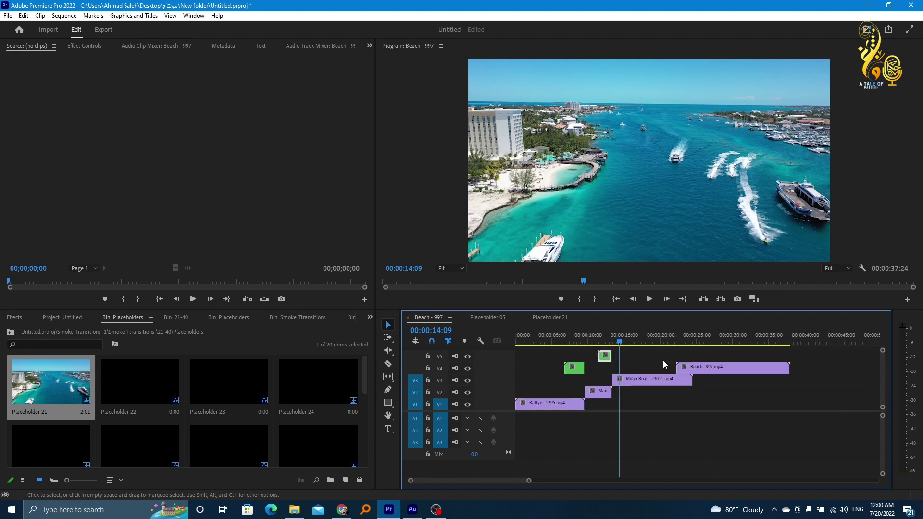